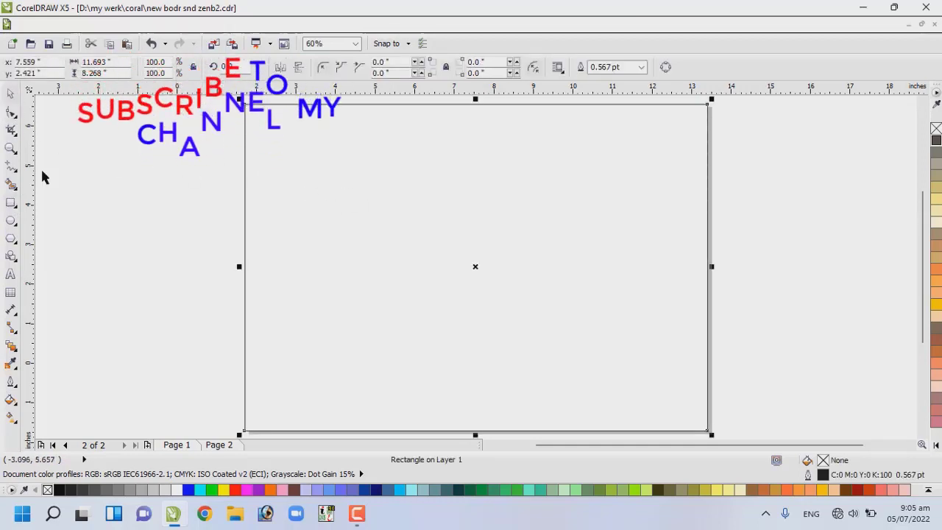
- Apply a two-step inside contour with a 0.5" offset to the page-sized rectangle
{"action": "left_click", "coordinate": [17, 352]}
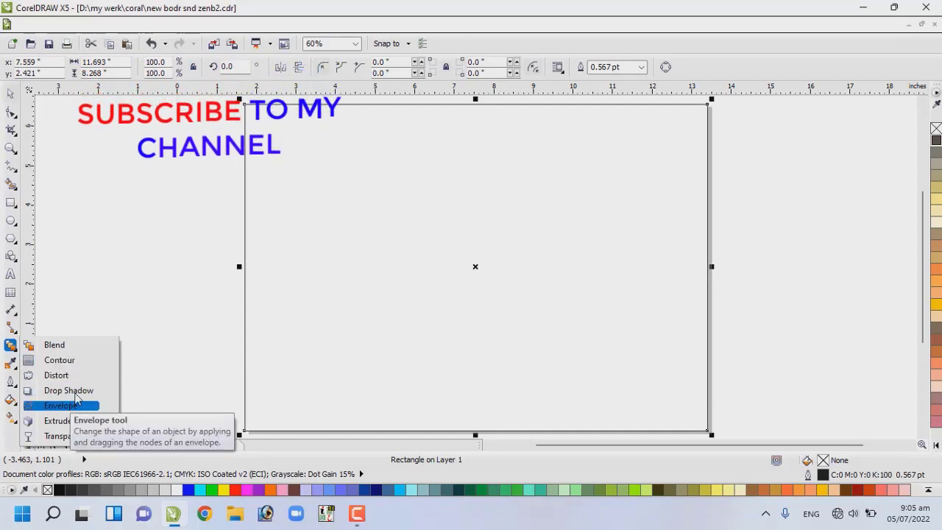
{"action": "left_click", "coordinate": [59, 360]}
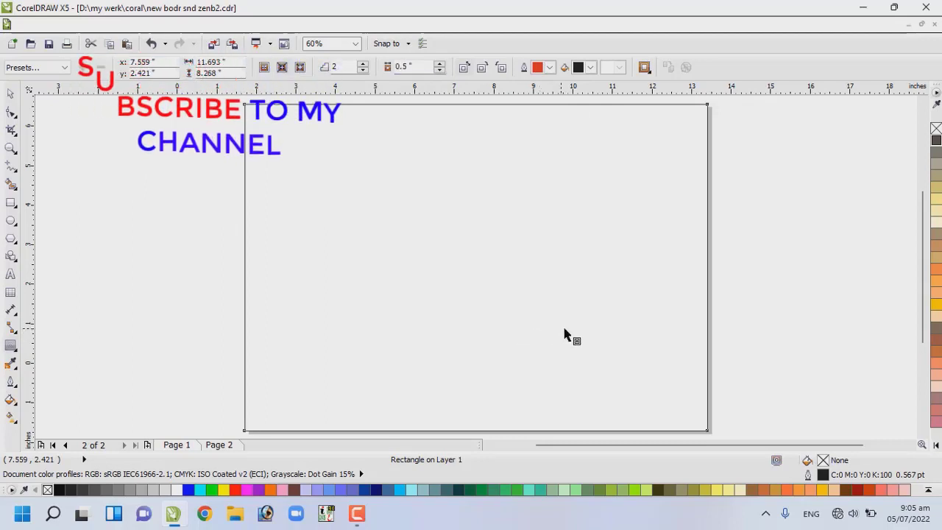
{"action": "left_click", "coordinate": [412, 66]}
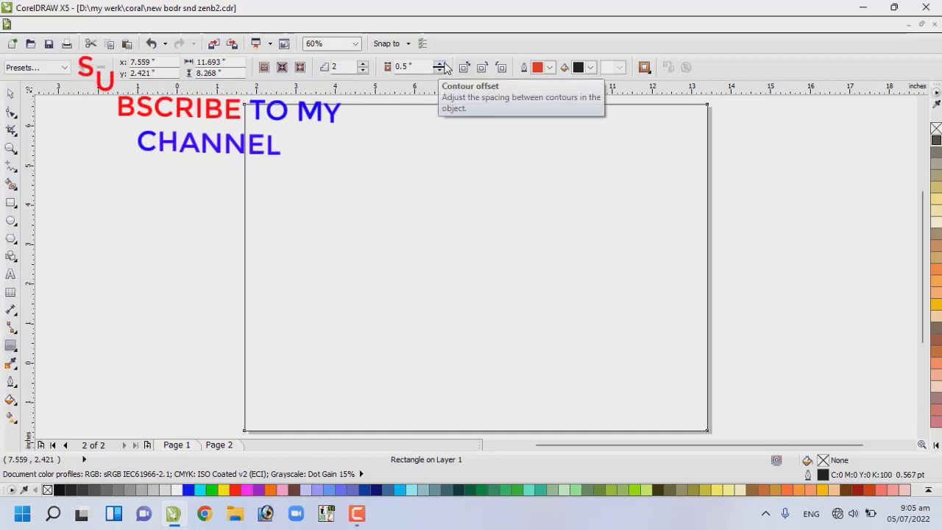
{"action": "left_click", "coordinate": [440, 64]}
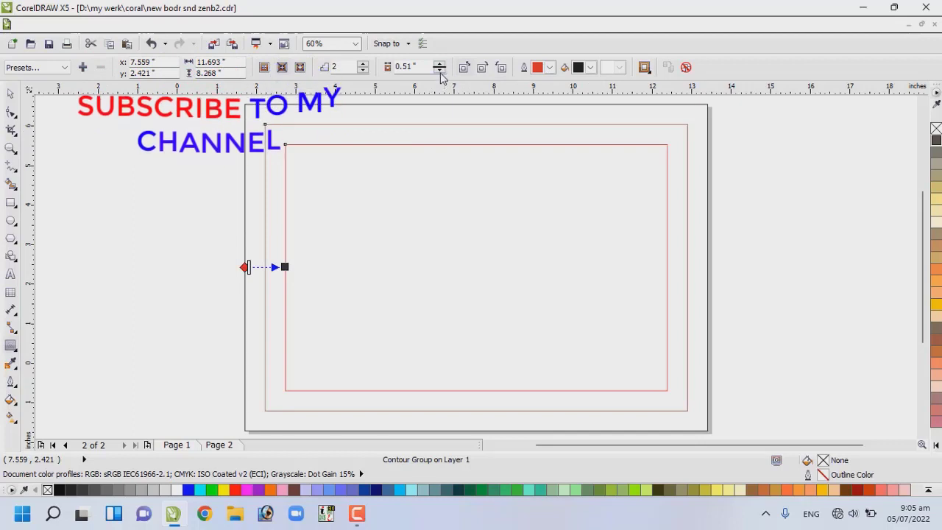
{"action": "left_click", "coordinate": [439, 71]}
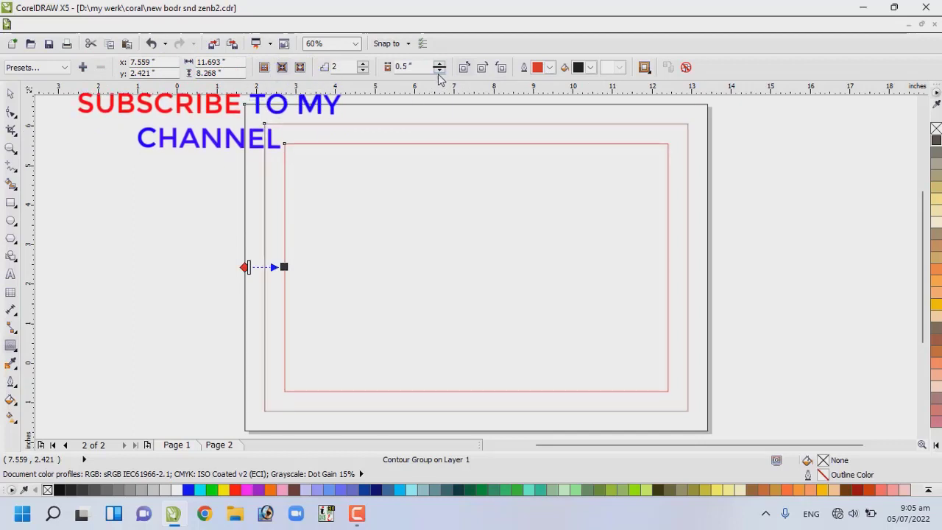
- Break the contour group apart and delete the original page-sized rectangle
{"action": "left_click", "coordinate": [10, 93]}
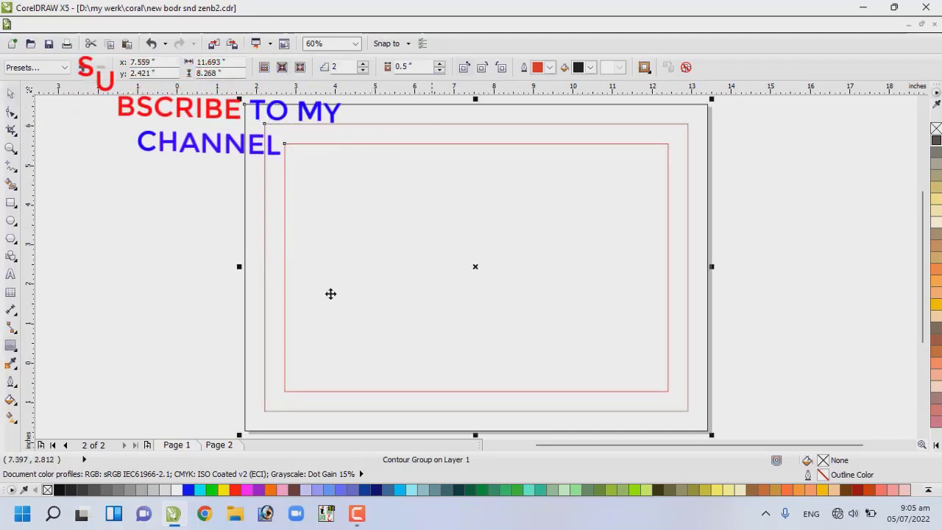
{"action": "left_click", "coordinate": [163, 25]}
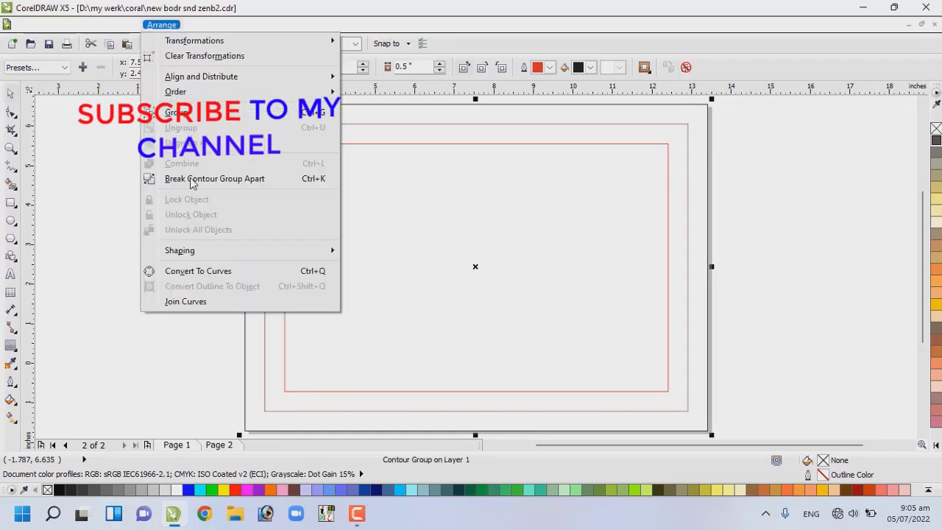
{"action": "left_click", "coordinate": [205, 180]}
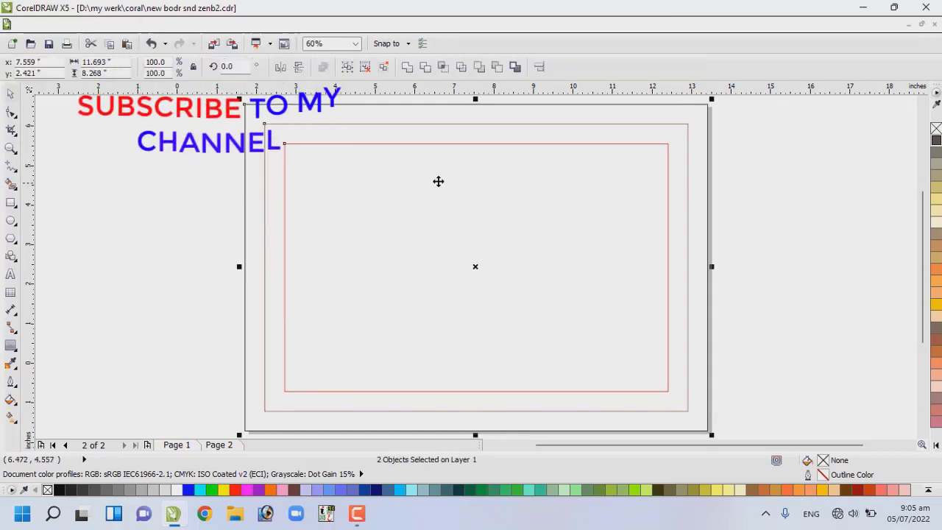
{"action": "left_click", "coordinate": [168, 181]}
{"action": "left_click", "coordinate": [290, 112]}
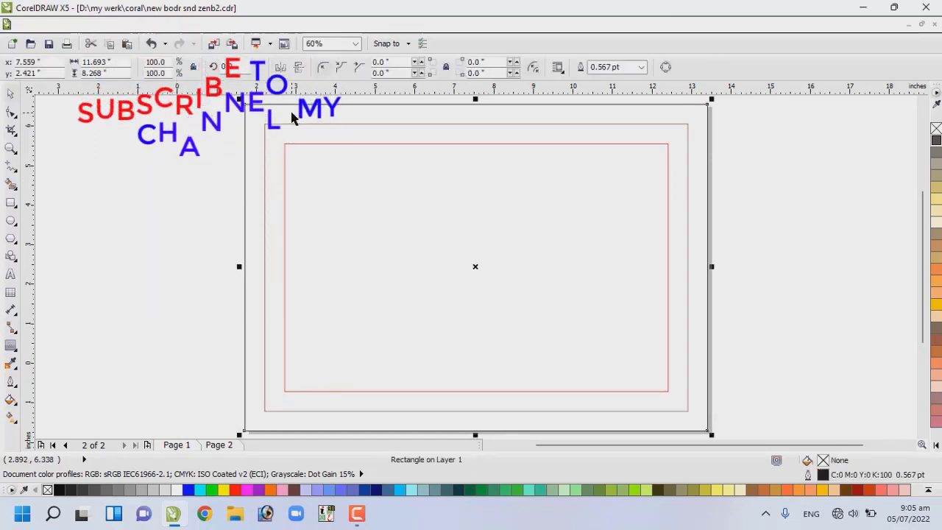
{"action": "key", "text": "Delete"}
- Ungroup the two remaining inner contour rectangles so each can be selected separately
{"action": "left_click", "coordinate": [370, 206]}
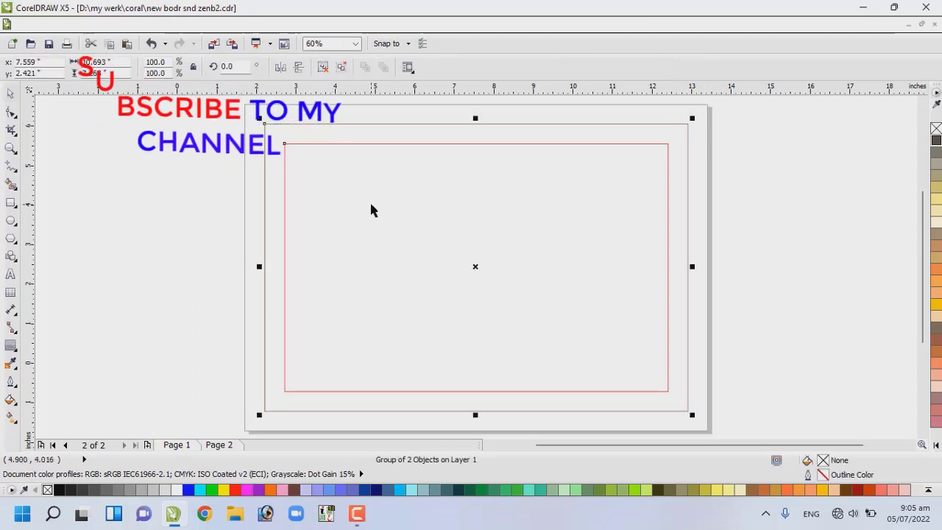
{"action": "left_click", "coordinate": [325, 69]}
{"action": "left_click", "coordinate": [214, 179]}
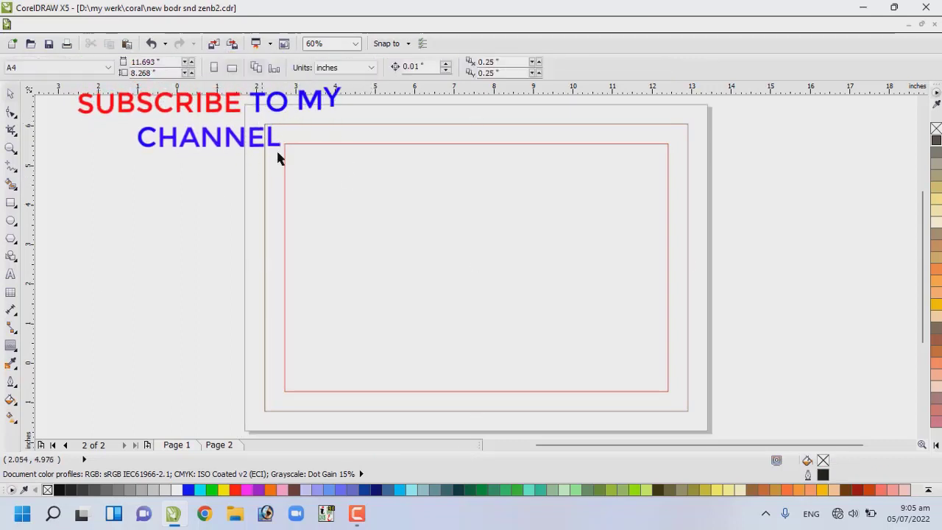
{"action": "left_click", "coordinate": [309, 125]}
{"action": "left_click", "coordinate": [106, 220]}
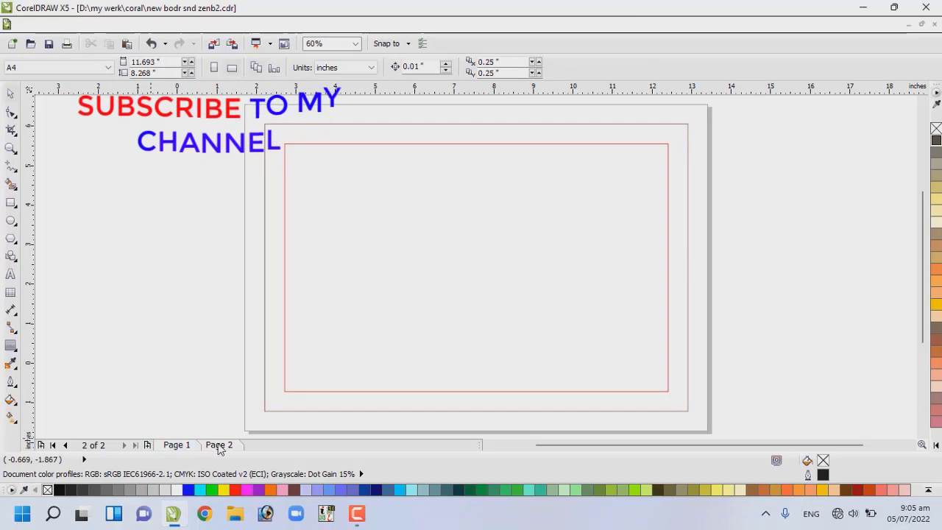
- On page 1, ungroup the certificate artwork and move the upper-left ornamental border corner off the page to the left
{"action": "left_click", "coordinate": [177, 444]}
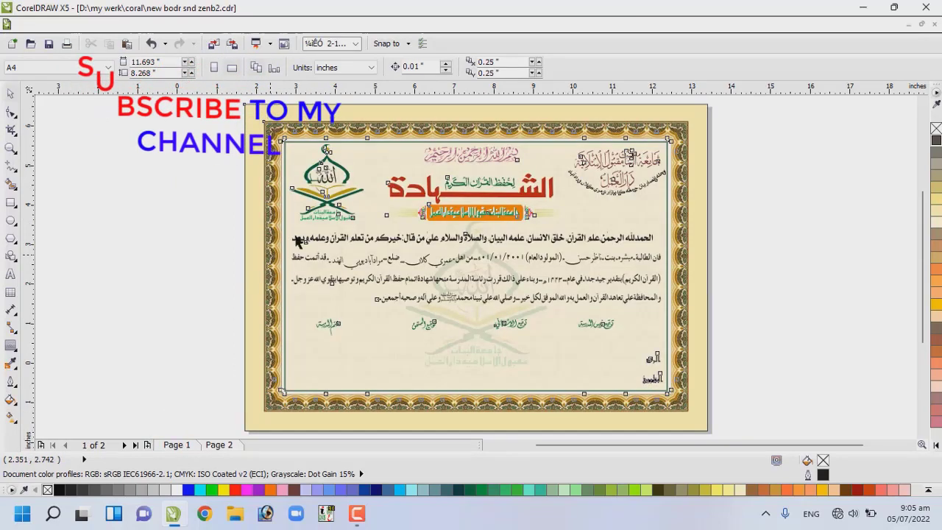
{"action": "left_click", "coordinate": [271, 259]}
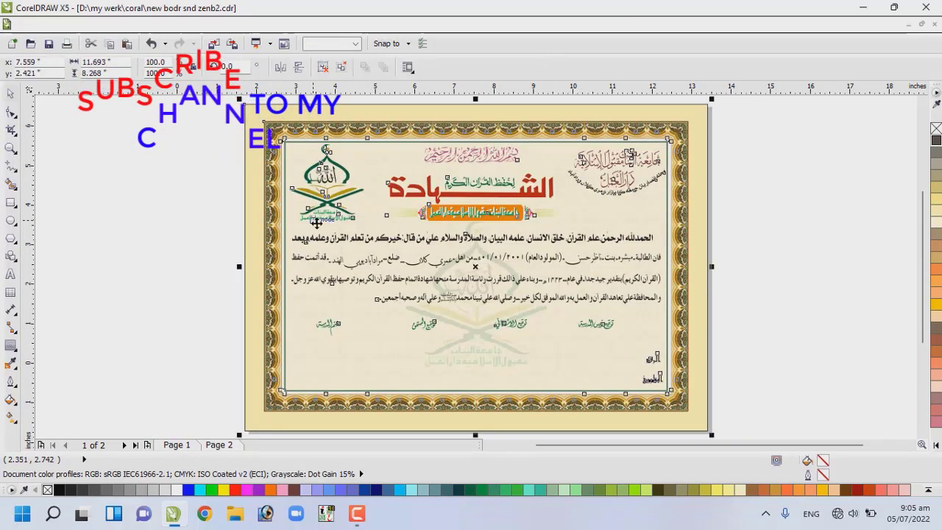
{"action": "left_click", "coordinate": [327, 69]}
{"action": "left_click", "coordinate": [102, 194]}
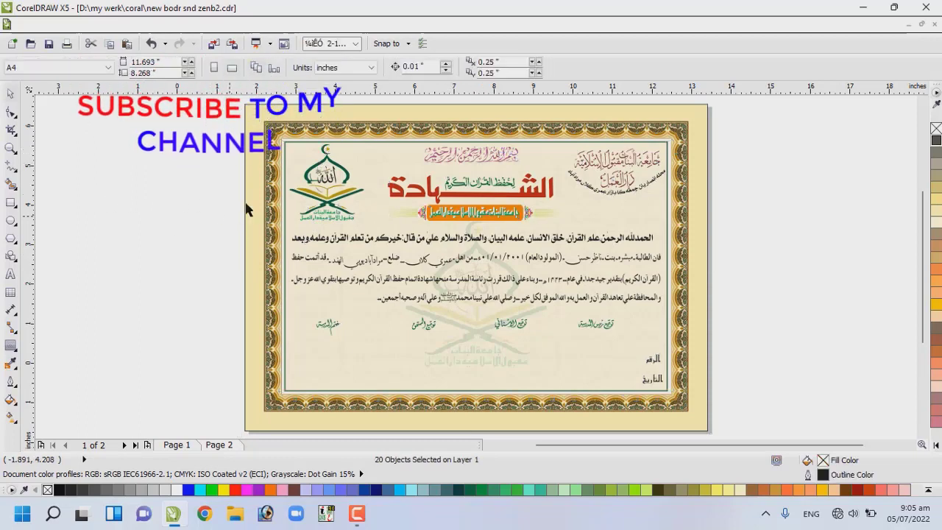
{"action": "left_click", "coordinate": [267, 206]}
{"action": "left_click", "coordinate": [356, 200]}
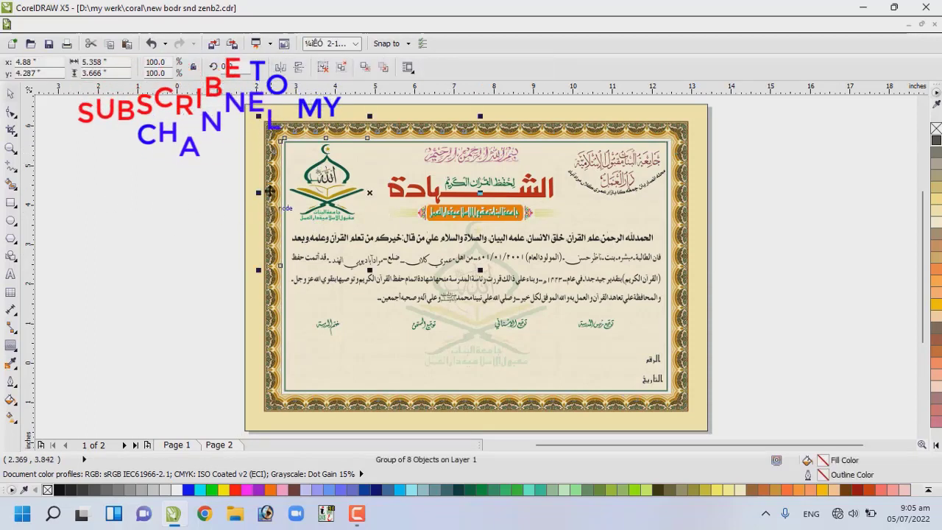
{"action": "left_click_drag", "start_coordinate": [372, 193], "coordinate": [184, 227]}
- Ungroup the ornamental border corner and select its vertical strip
{"action": "left_click", "coordinate": [320, 70]}
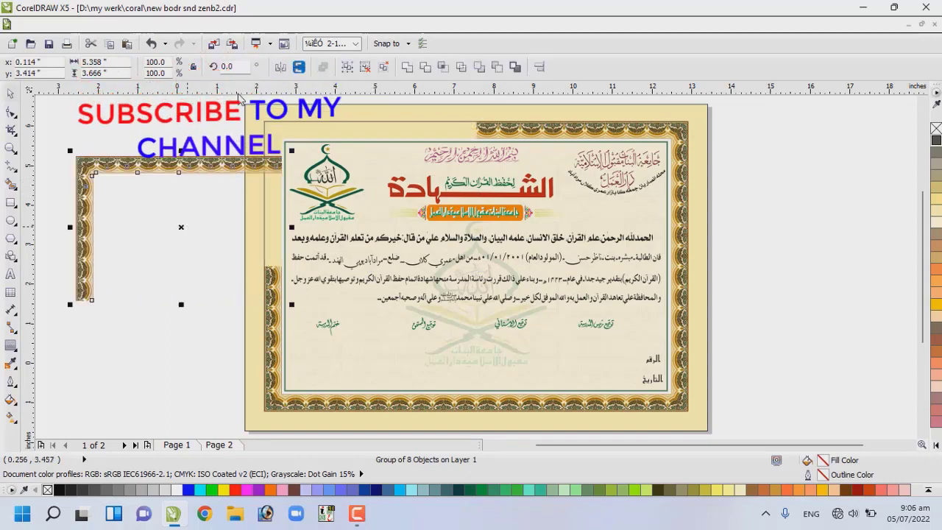
{"action": "left_click_drag", "start_coordinate": [45, 195], "coordinate": [112, 302]}
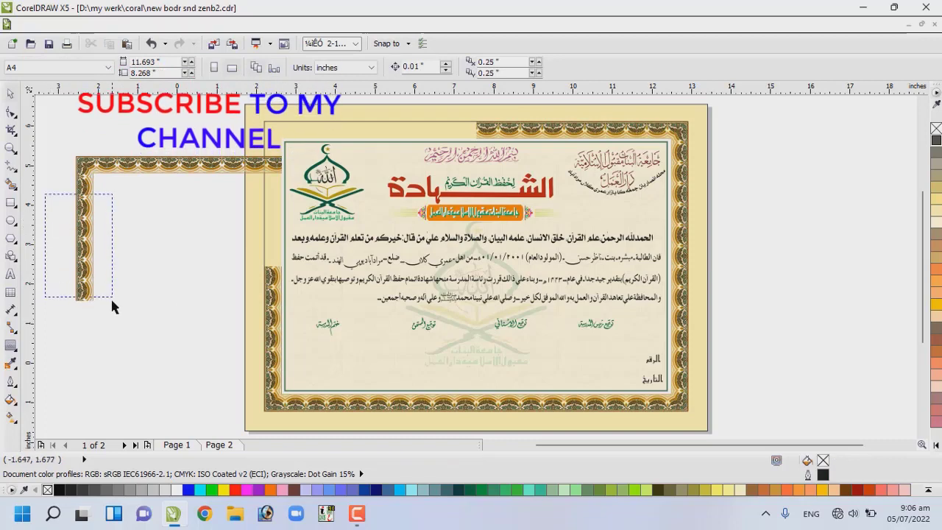
{"action": "left_click", "coordinate": [96, 252]}
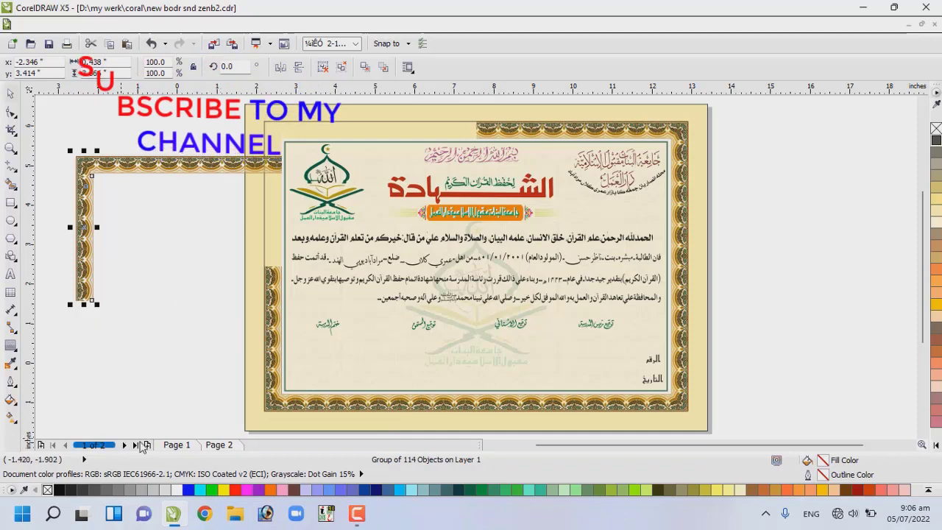
- On page 2, move the vertical border strip away from the corner piece and delete the leftover horizontal strip
{"action": "left_click", "coordinate": [219, 445]}
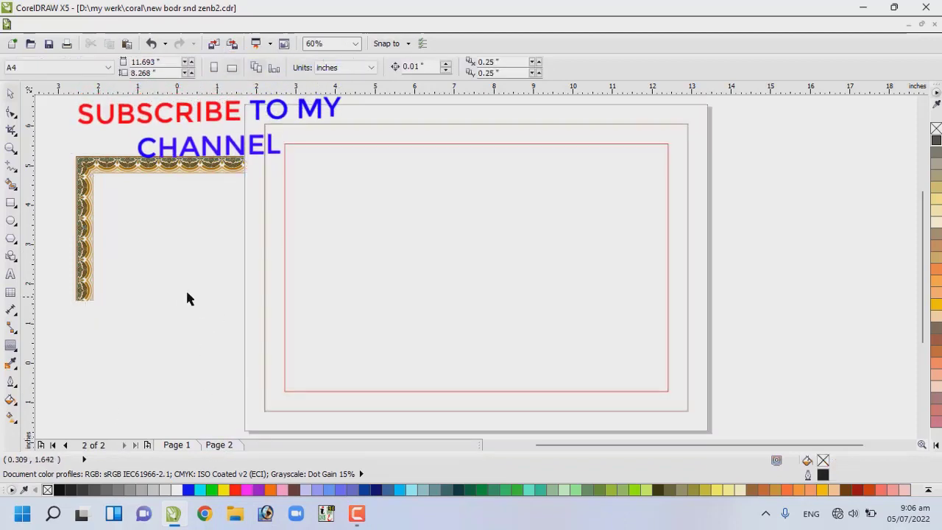
{"action": "left_click", "coordinate": [83, 257]}
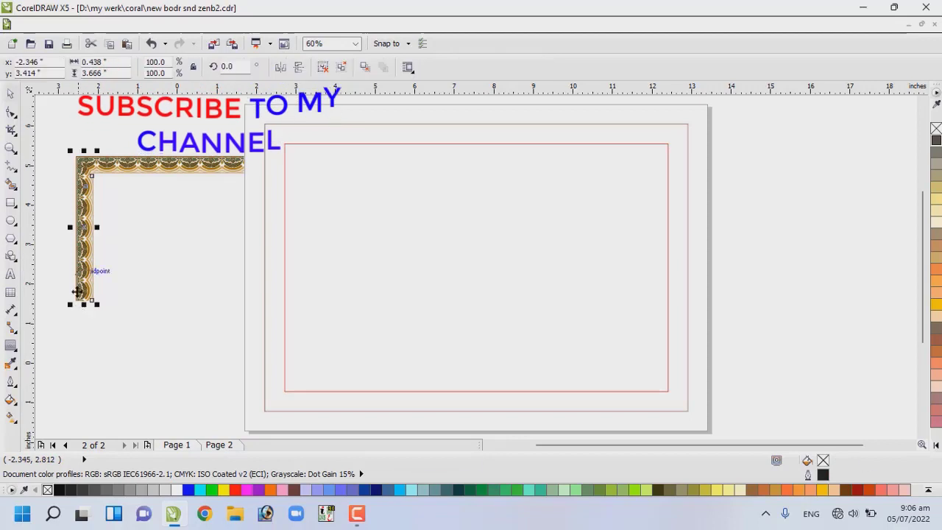
{"action": "left_click_drag", "start_coordinate": [89, 229], "coordinate": [315, 217]}
{"action": "left_click_drag", "start_coordinate": [67, 140], "coordinate": [180, 229]}
{"action": "key", "text": "Delete"}
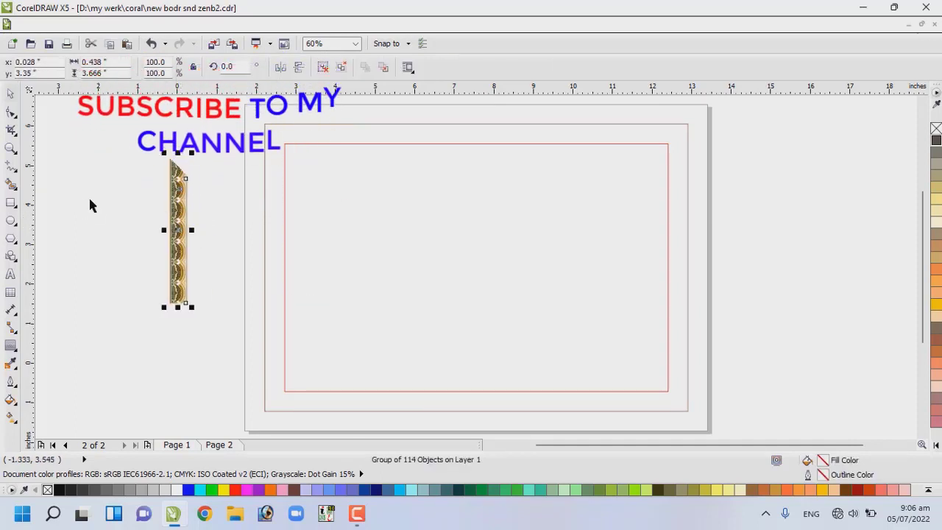
- Delete the mitred top end and the upper motifs of the vertical border strip, keeping only its lowest motif
{"action": "left_click_drag", "start_coordinate": [121, 134], "coordinate": [204, 205]}
{"action": "key", "text": "Delete"}
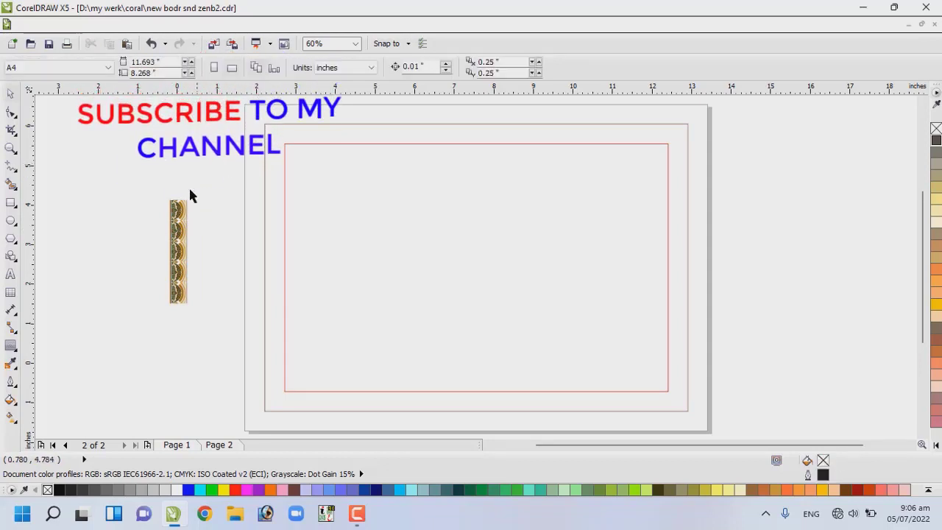
{"action": "left_click", "coordinate": [171, 248]}
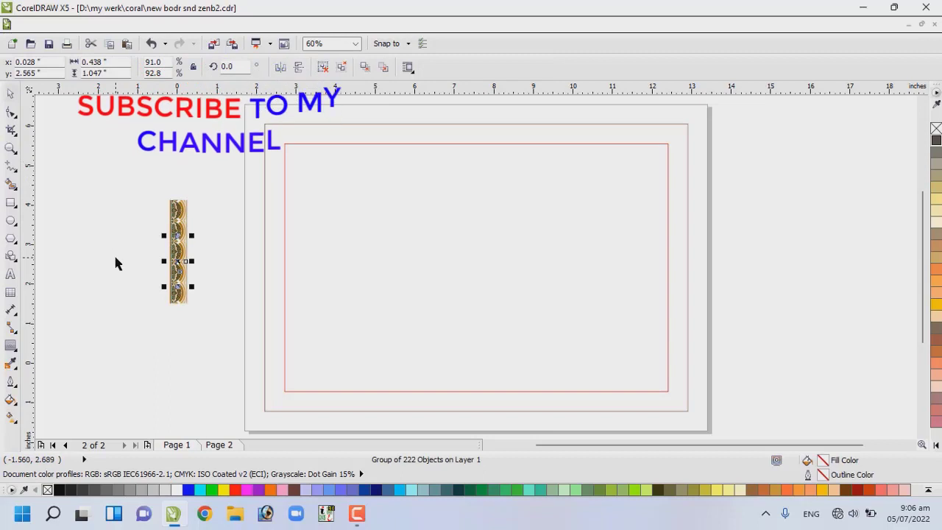
{"action": "left_click", "coordinate": [11, 148]}
{"action": "left_click_drag", "start_coordinate": [158, 182], "coordinate": [183, 261]}
{"action": "left_click_drag", "start_coordinate": [207, 315], "coordinate": [208, 316]}
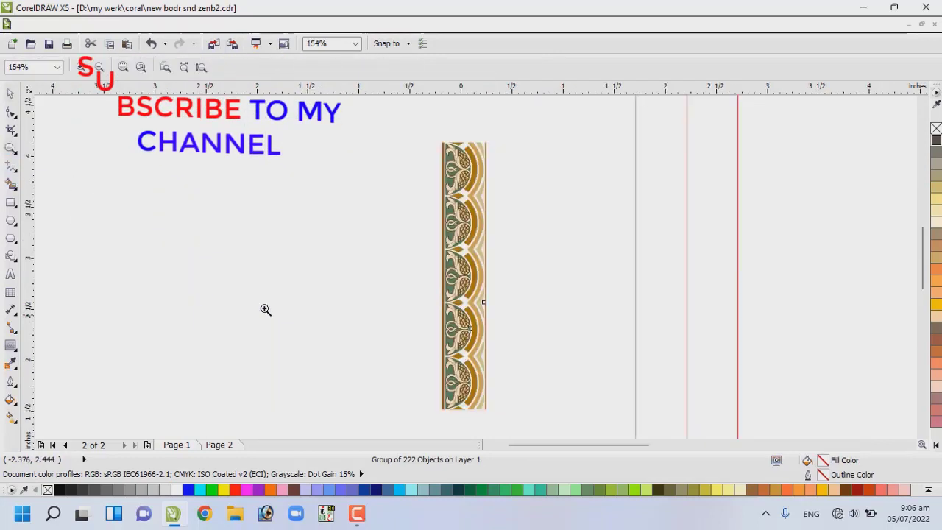
{"action": "key", "text": "space"}
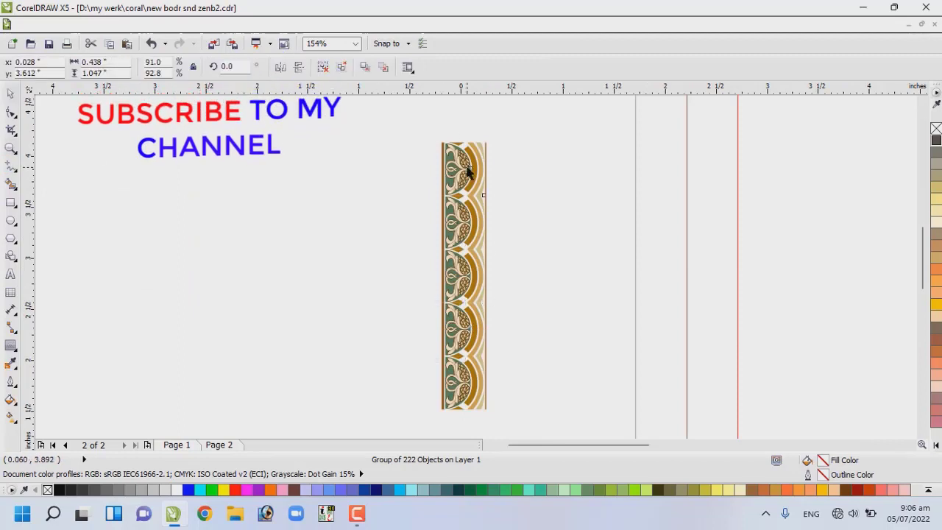
{"action": "left_click_drag", "start_coordinate": [446, 175], "coordinate": [466, 278]}
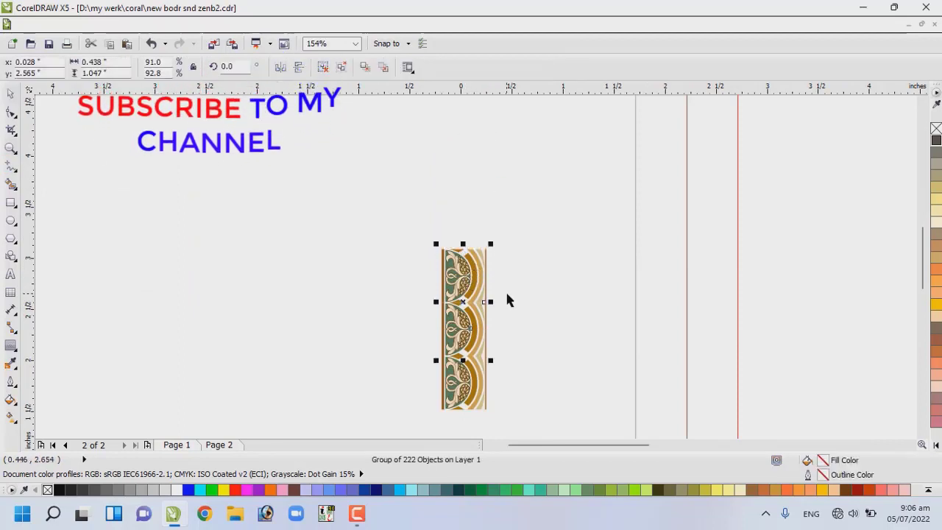
{"action": "key", "text": "Delete"}
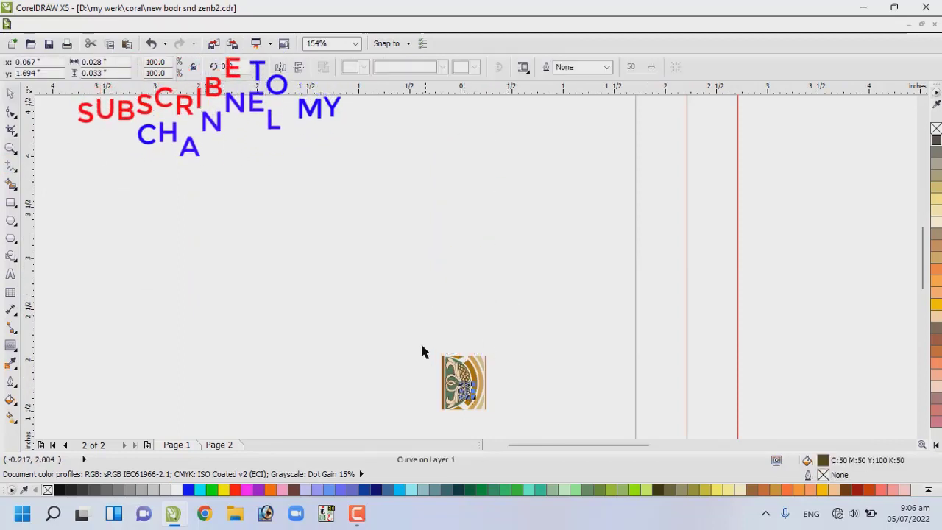
- Group all the curves of the remaining border motif and move it up and left into free space
{"action": "left_click_drag", "start_coordinate": [417, 333], "coordinate": [520, 417]}
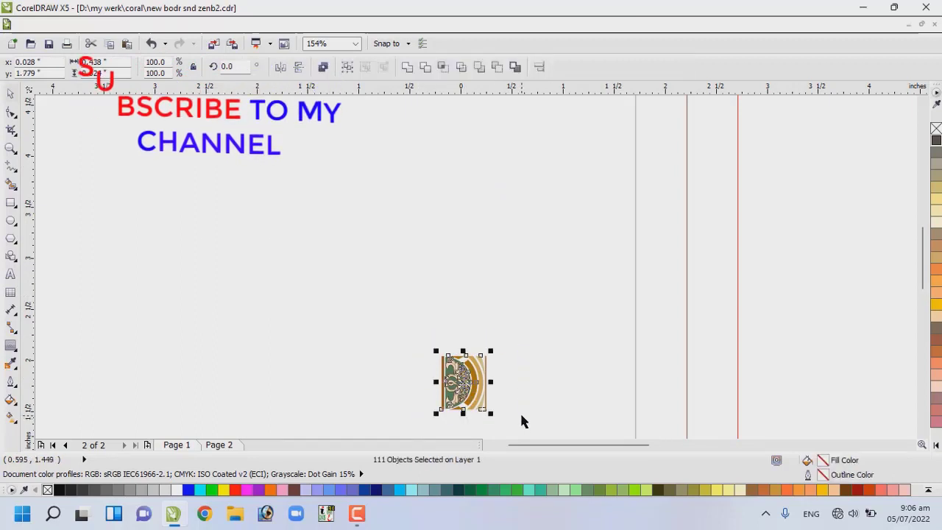
{"action": "key", "text": "ctrl+g"}
{"action": "left_click_drag", "start_coordinate": [451, 366], "coordinate": [383, 278]}
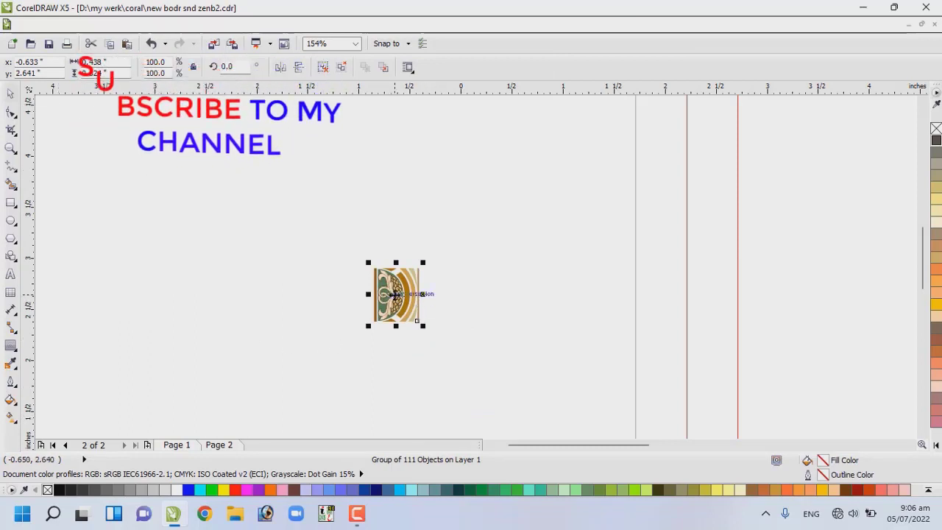
- Duplicate the motif directly above itself, repeat for a vertical stack of three, and group the stack
{"action": "left_click_drag", "start_coordinate": [401, 302], "coordinate": [383, 184]}
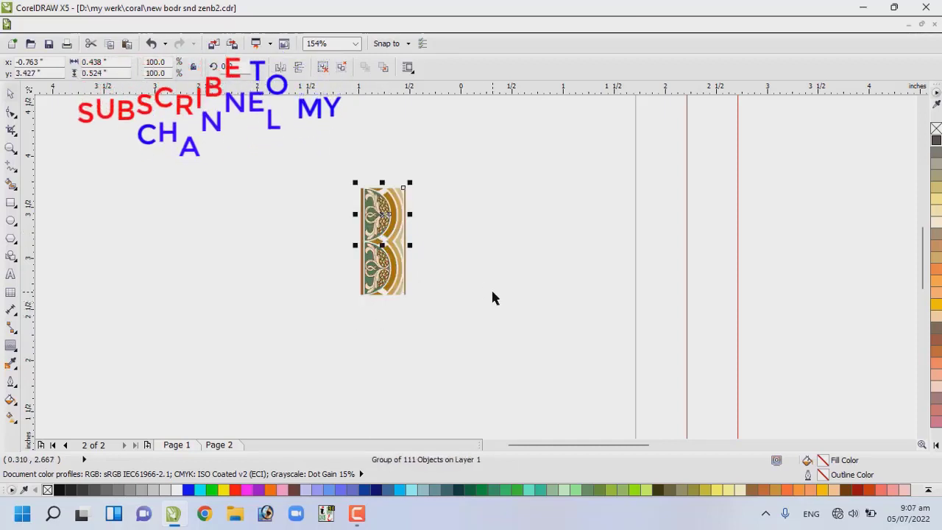
{"action": "key", "text": "ctrl+r"}
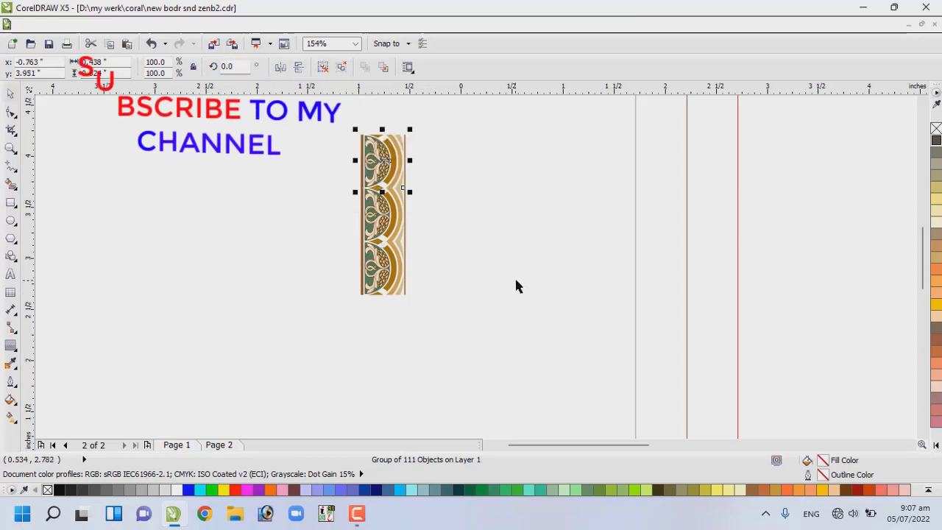
{"action": "key", "text": "F4"}
{"action": "left_click_drag", "start_coordinate": [128, 183], "coordinate": [219, 278]}
{"action": "key", "text": "ctrl+g"}
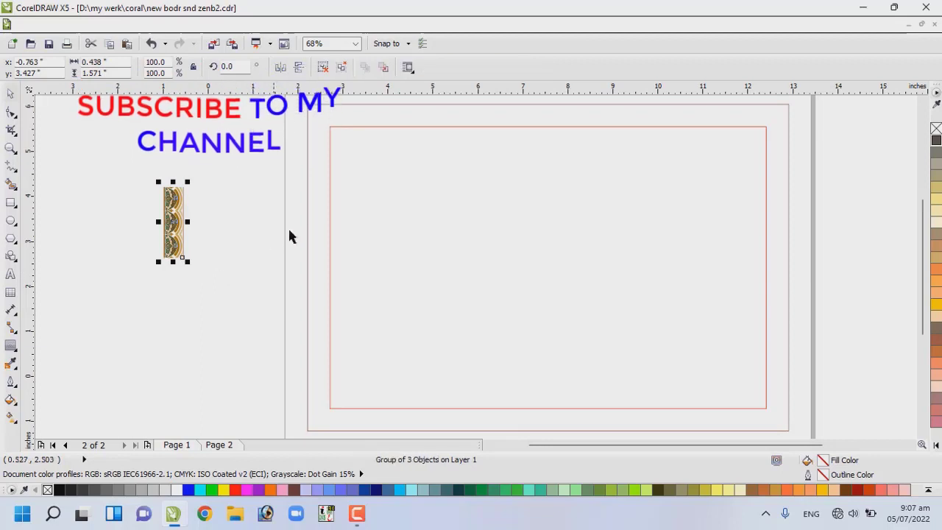
- Align the grouped three-motif strip to the top and left edges of the outer frame rectangle
{"action": "left_click", "coordinate": [314, 206], "text": "shift"}
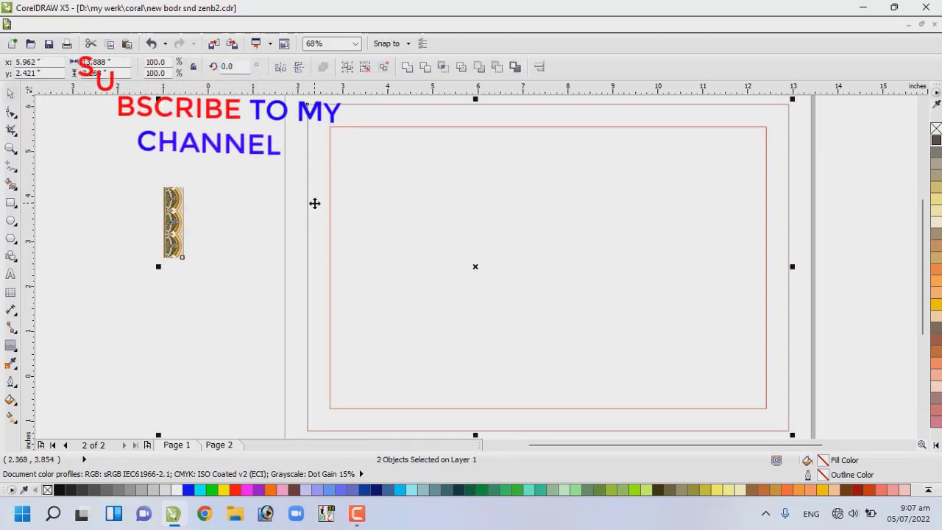
{"action": "key", "text": "t"}
{"action": "key", "text": "l"}
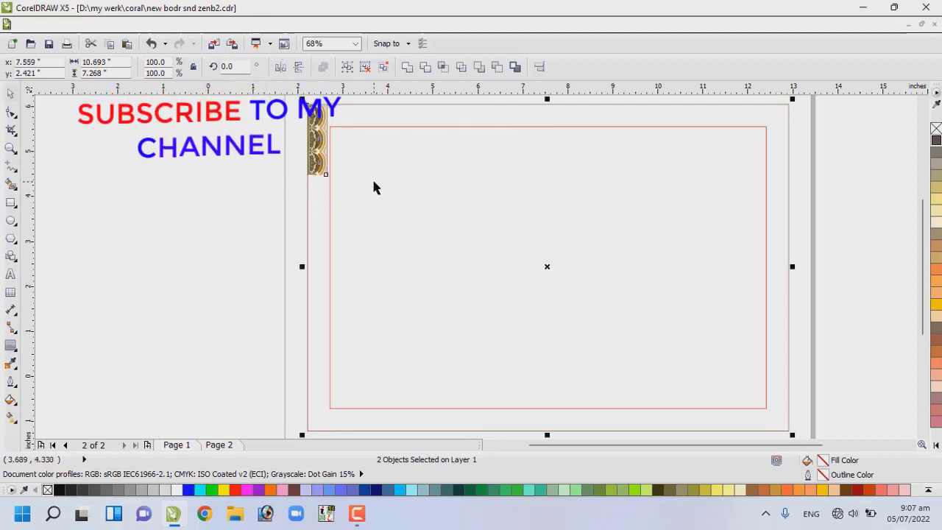
- Add a vertical guideline at 7.559 in and a horizontal guideline at 2.421 in, crossing at the centre of the frame rectangles
{"action": "left_click", "coordinate": [131, 196]}
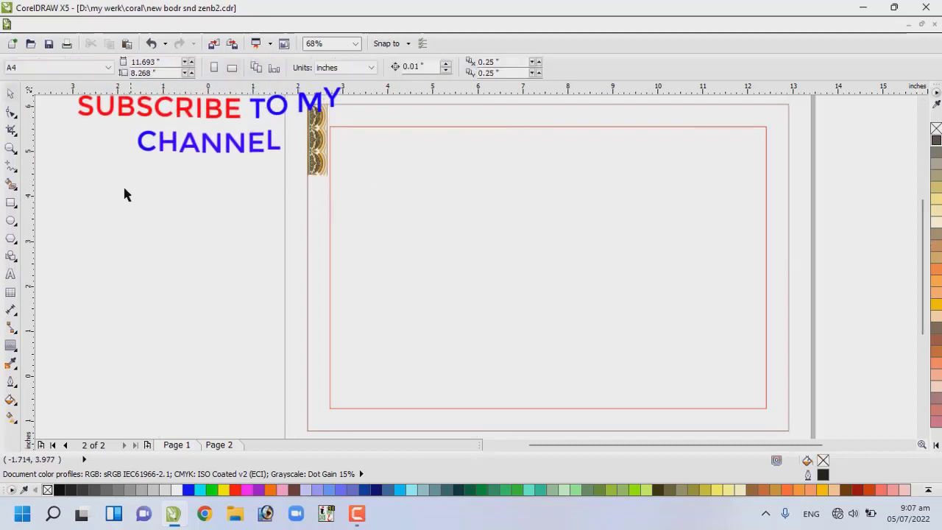
{"action": "left_click_drag", "start_coordinate": [30, 258], "coordinate": [178, 263]}
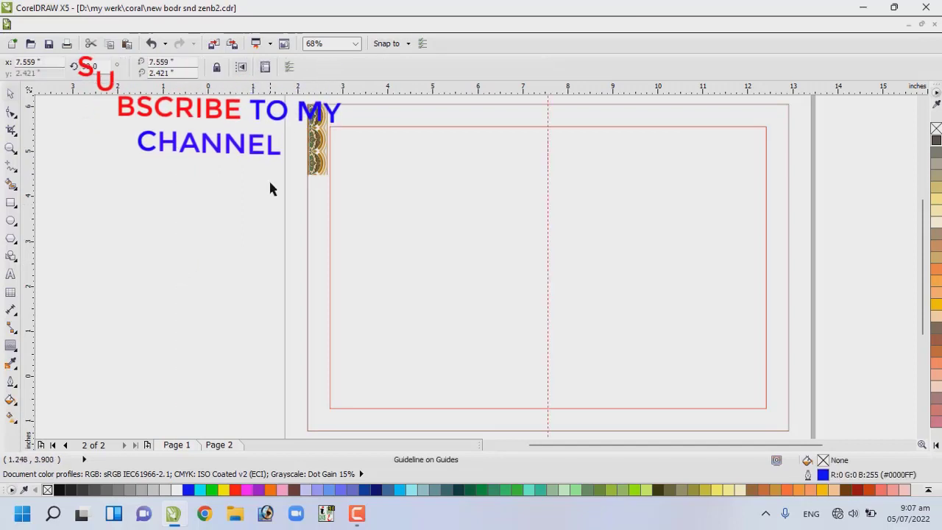
{"action": "left_click_drag", "start_coordinate": [238, 89], "coordinate": [272, 267]}
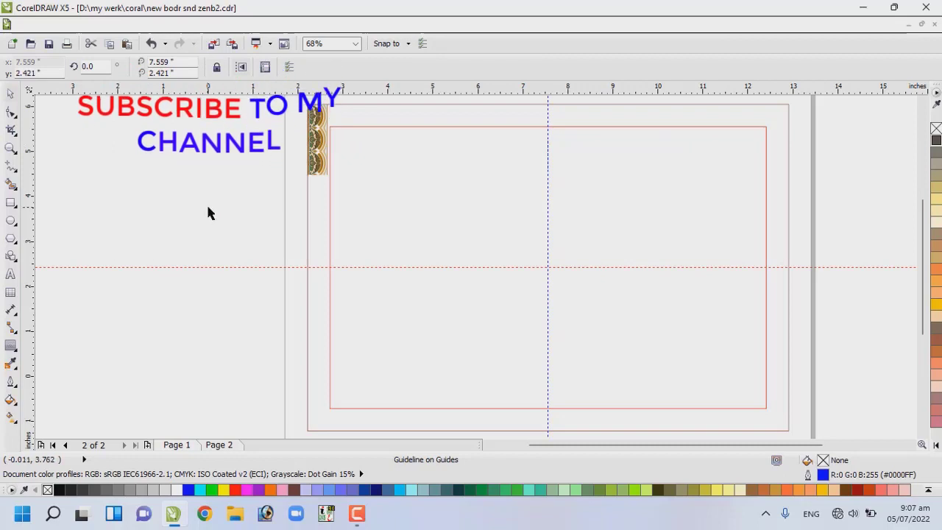
- Duplicate the three-motif strip directly below itself and repeat once to extend the border down past the horizontal guideline
{"action": "left_click", "coordinate": [313, 152]}
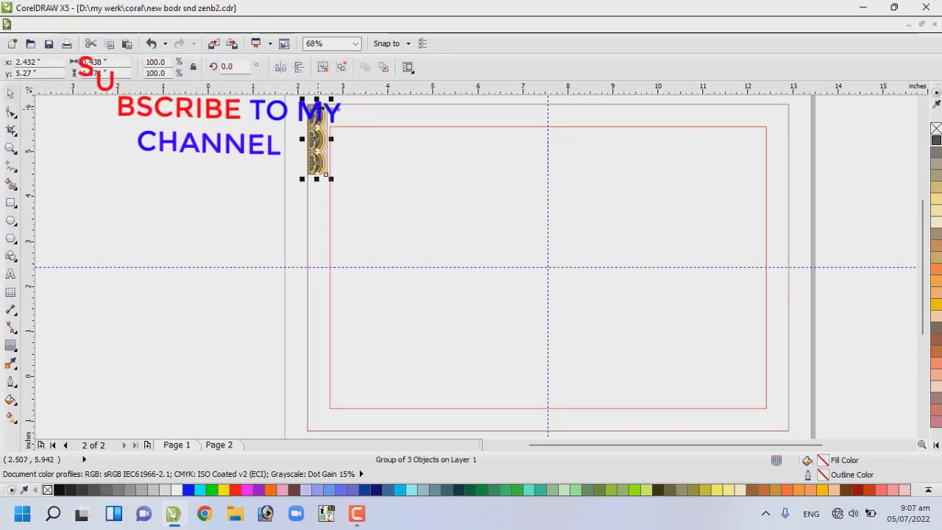
{"action": "left_click_drag", "start_coordinate": [317, 120], "coordinate": [317, 184]}
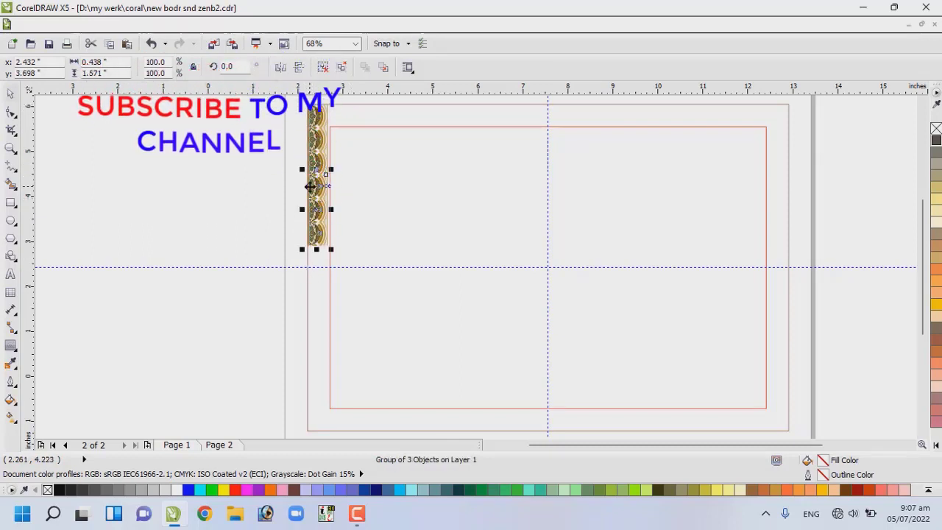
{"action": "key", "text": "ctrl+r"}
{"action": "left_click", "coordinate": [258, 241]}
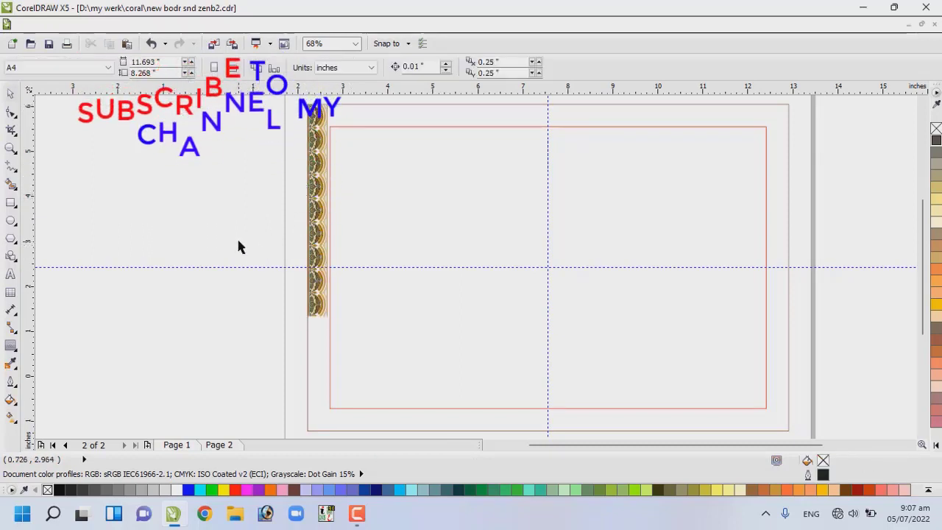
- Ungroup the lowest three-motif strip and delete its two bottom motifs around and below the horizontal guideline
{"action": "left_click", "coordinate": [312, 308]}
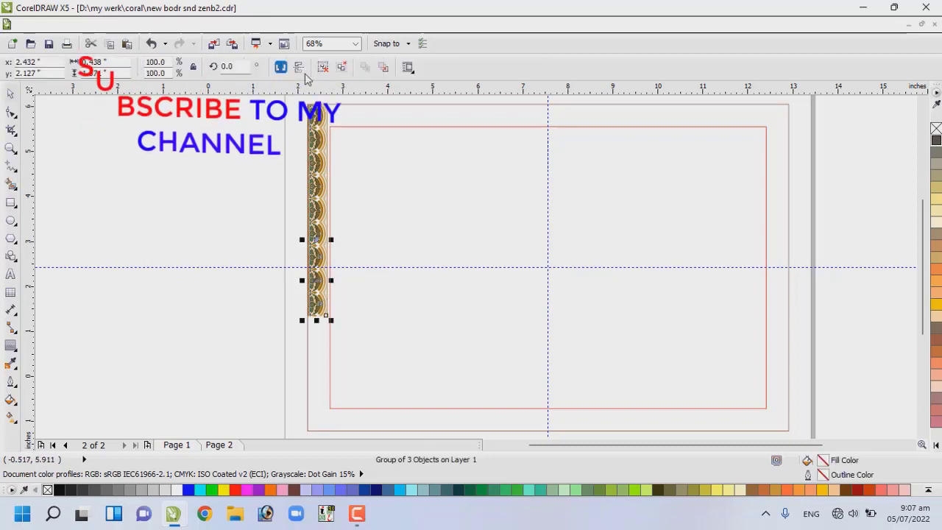
{"action": "left_click", "coordinate": [247, 285]}
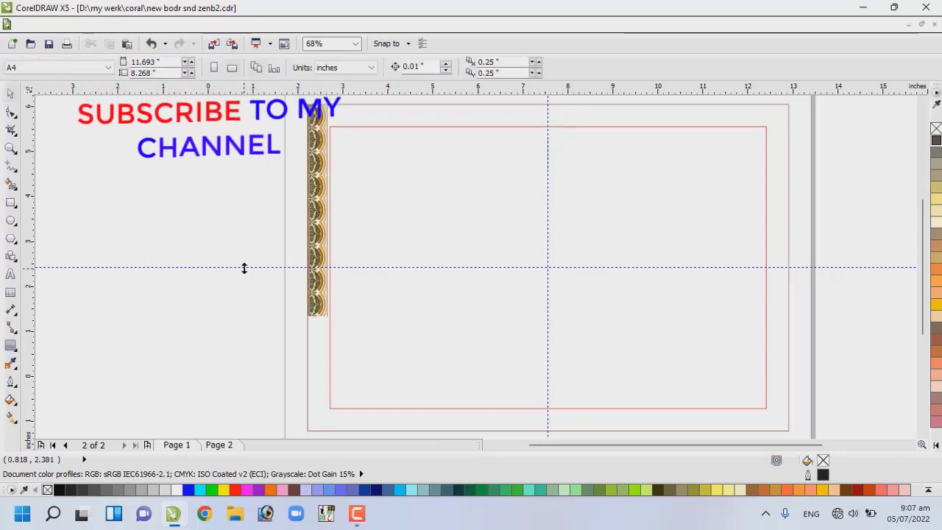
{"action": "left_click_drag", "start_coordinate": [243, 272], "coordinate": [358, 348]}
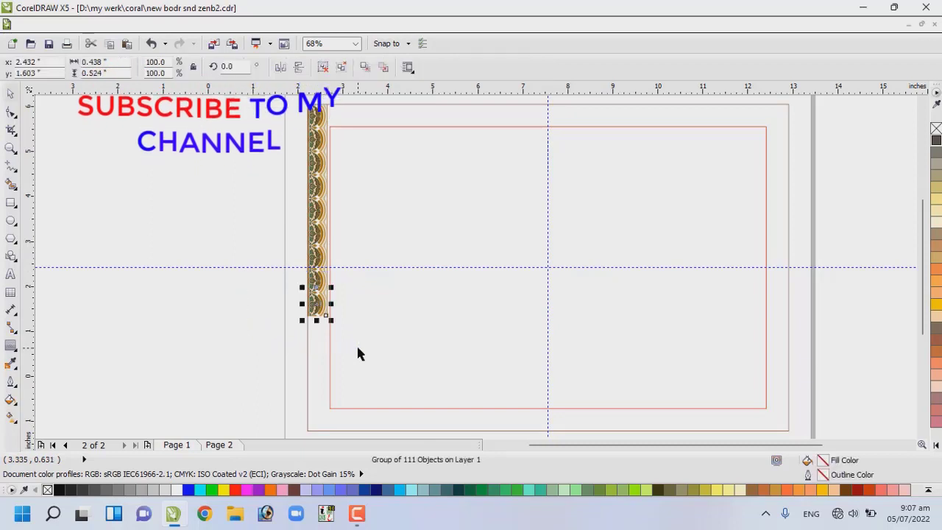
{"action": "key", "text": "Delete"}
{"action": "key", "text": "Delete"}
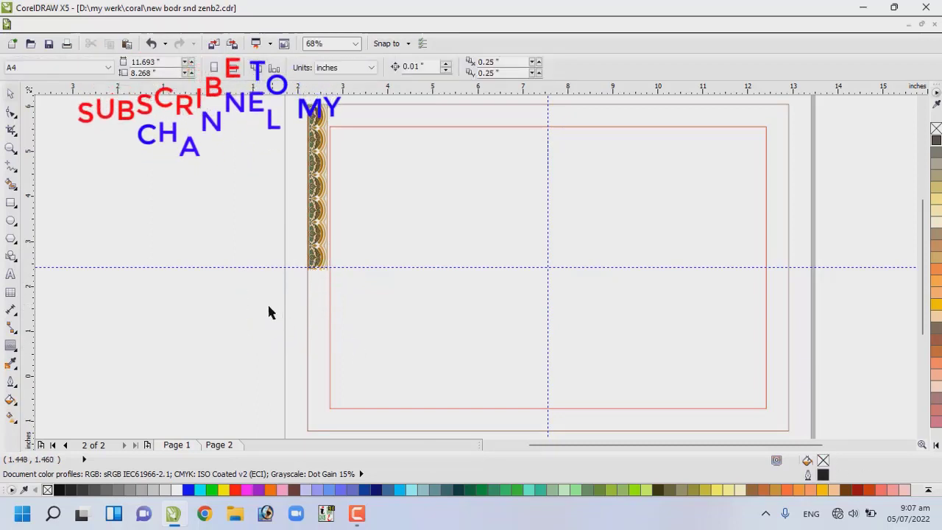
- Shorten the lowest motif to about 0.49 in high so that its bottom edge meets the horizontal guideline
{"action": "left_click", "coordinate": [13, 148]}
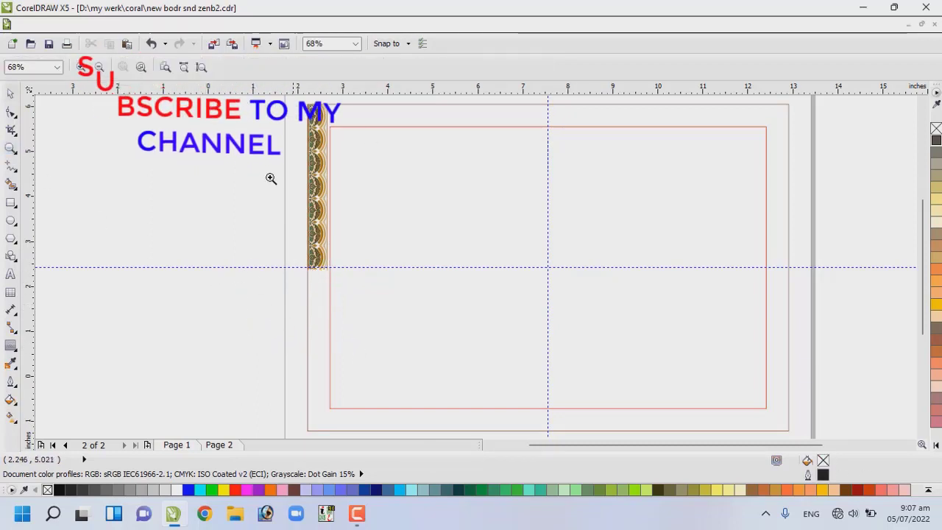
{"action": "left_click_drag", "start_coordinate": [322, 266], "coordinate": [376, 300]}
{"action": "key", "text": "space"}
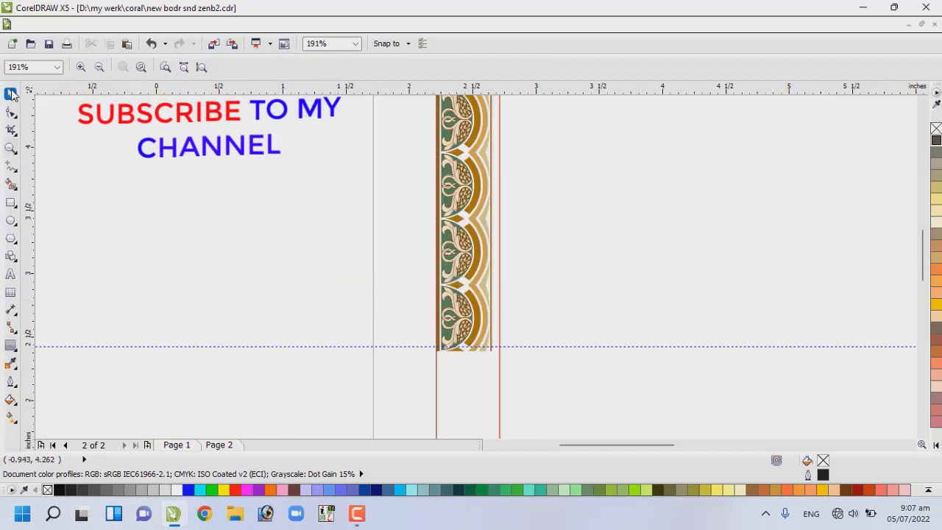
{"action": "left_click", "coordinate": [469, 290]}
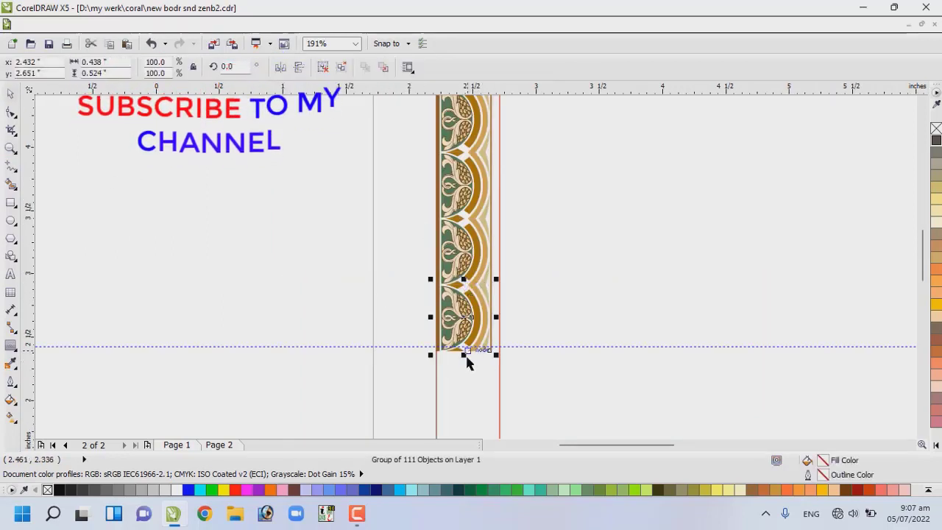
{"action": "left_click_drag", "start_coordinate": [463, 356], "coordinate": [462, 355]}
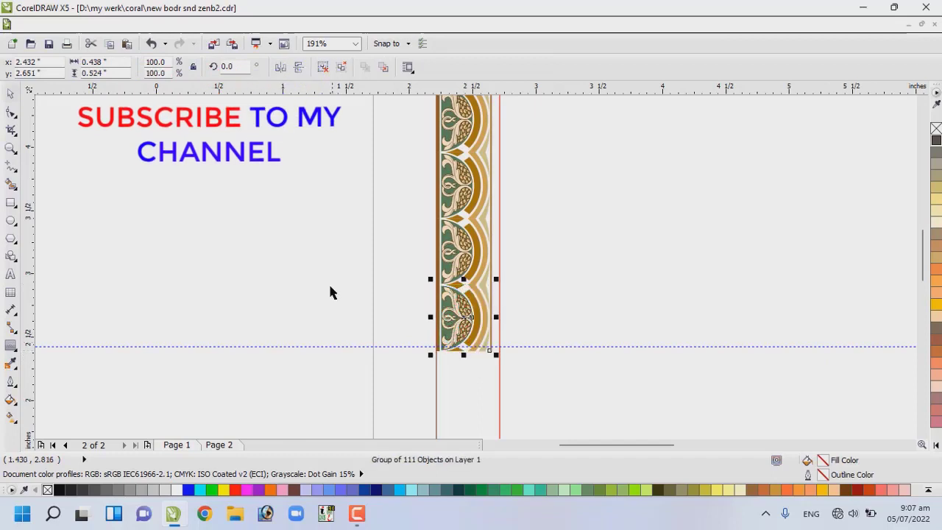
{"action": "left_click", "coordinate": [390, 44]}
{"action": "left_click", "coordinate": [406, 122]}
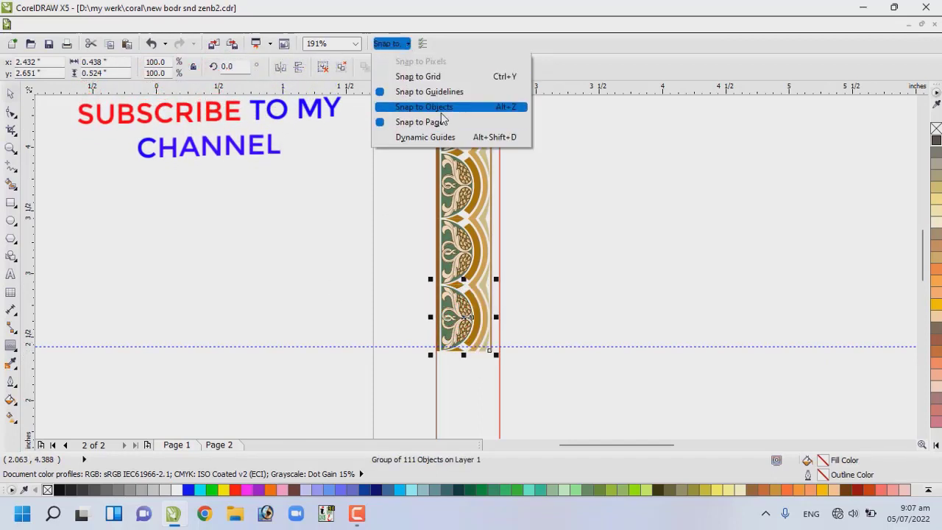
{"action": "left_click", "coordinate": [349, 201]}
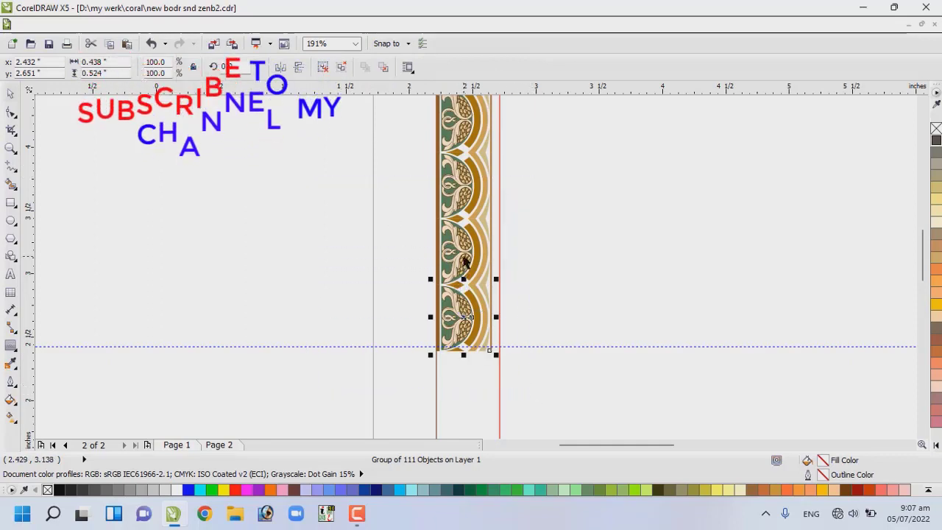
{"action": "left_click_drag", "start_coordinate": [332, 121], "coordinate": [529, 363]}
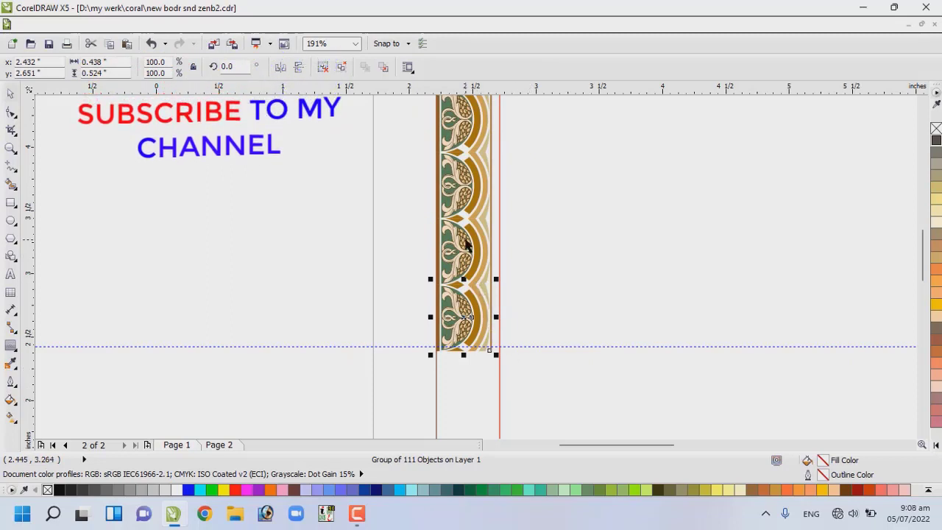
{"action": "left_click_drag", "start_coordinate": [463, 356], "coordinate": [463, 347]}
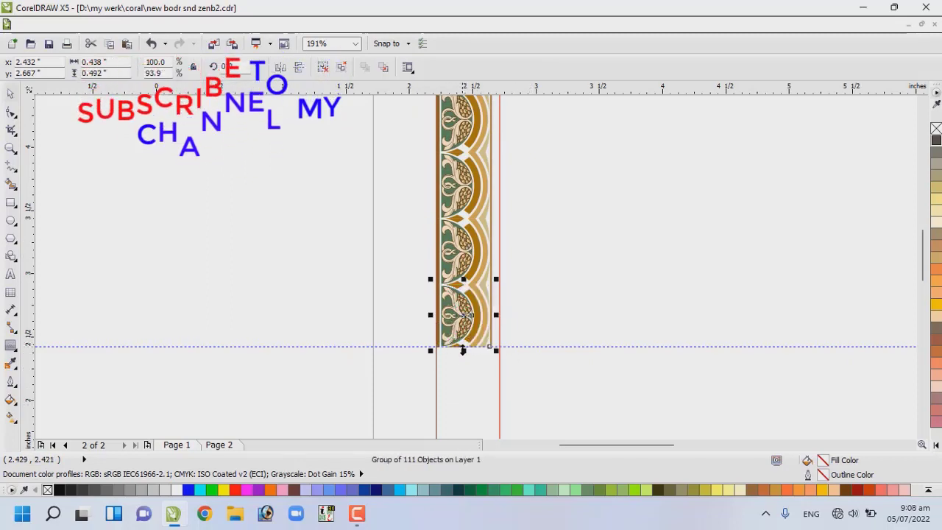
{"action": "left_click", "coordinate": [343, 381]}
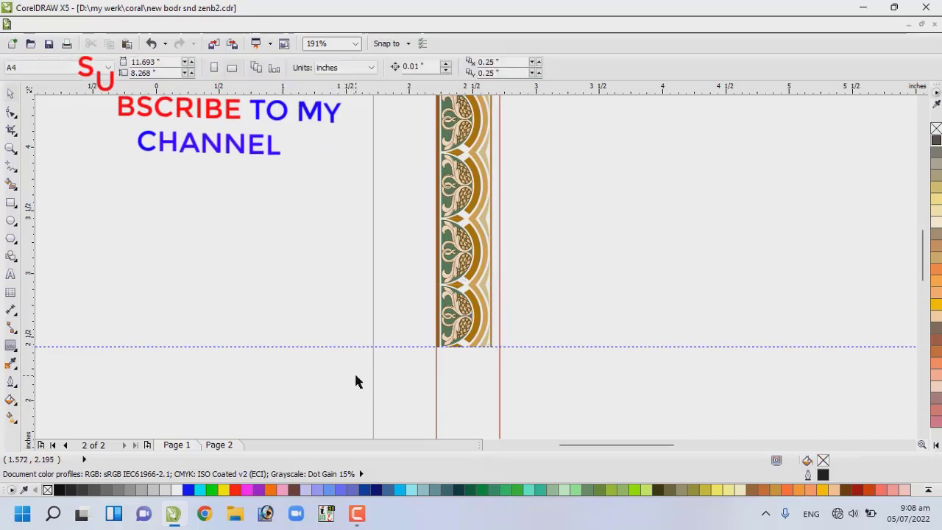
- Select all parts of the vertical strip above the horizontal guideline and group them
{"action": "scroll", "coordinate": [290, 272], "scroll_direction": "down", "scroll_amount": 3}
{"action": "left_click_drag", "start_coordinate": [229, 105], "coordinate": [301, 332]}
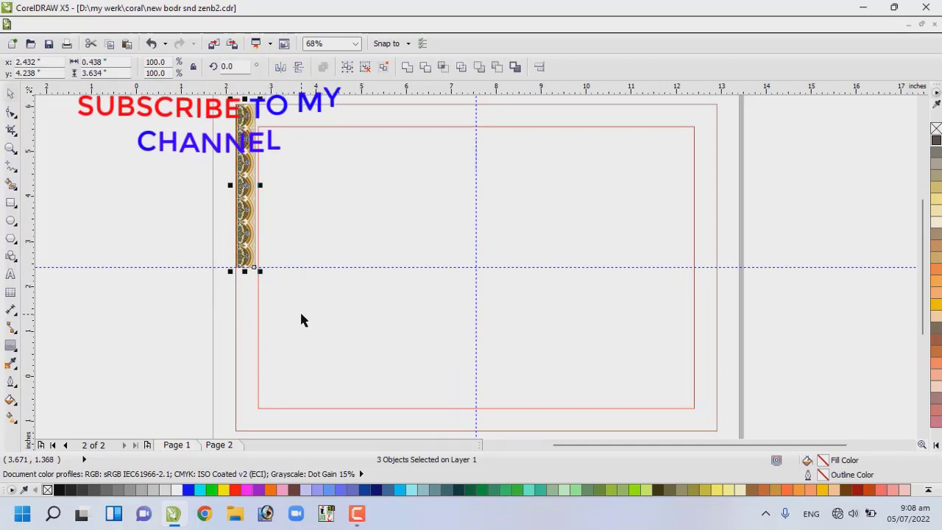
{"action": "key", "text": "ctrl+g"}
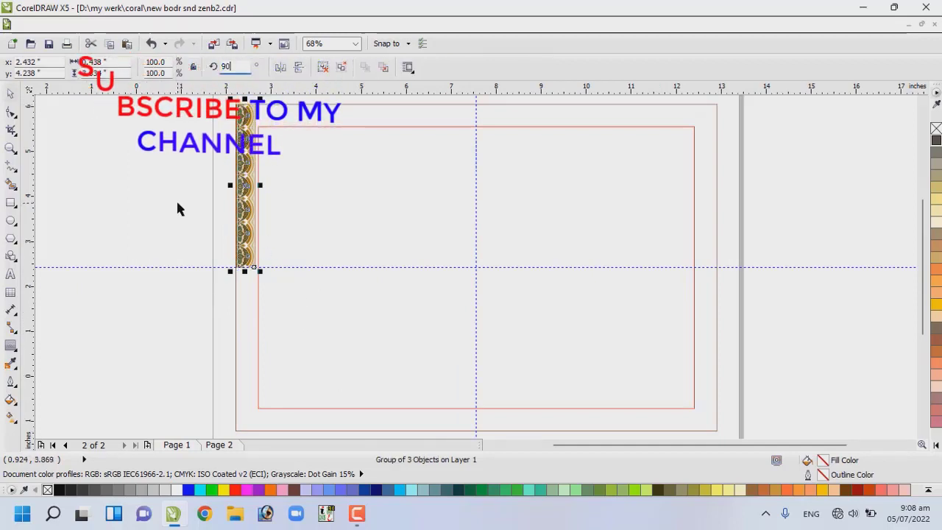
{"action": "type", "text": "90"}
{"action": "key", "text": "Return"}
{"action": "key", "text": "ctrl+z"}
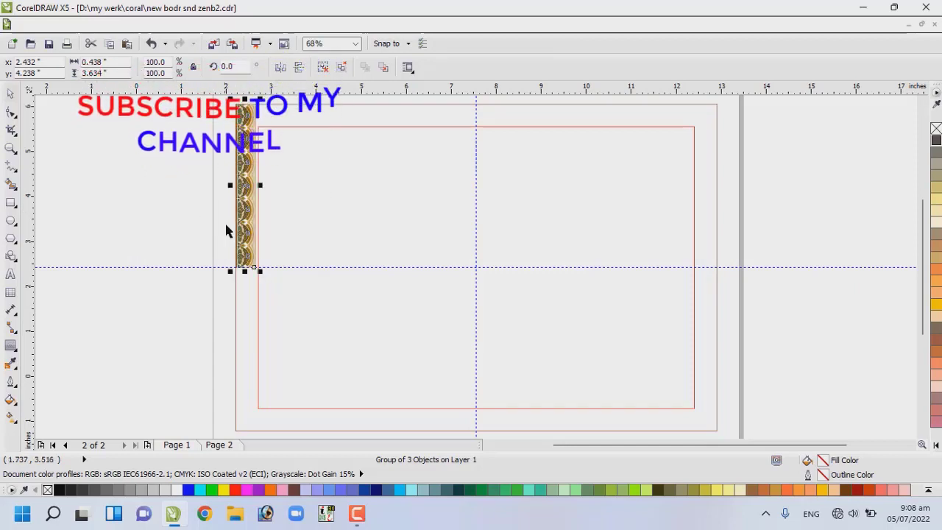
- Create a copy of the vertical strip rotated by 90 degrees and mirror it vertically so the scallops face down
{"action": "double_click", "coordinate": [237, 67]}
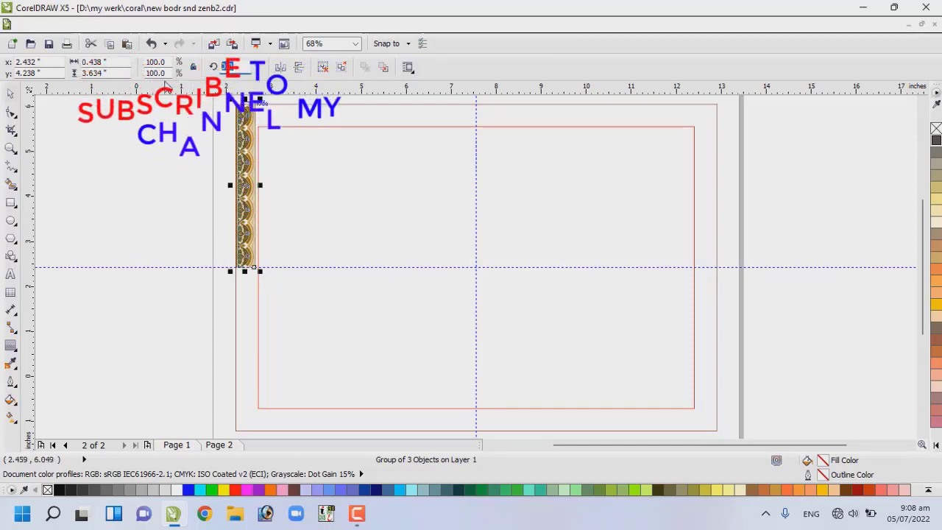
{"action": "type", "text": "90"}
{"action": "key", "text": "Return"}
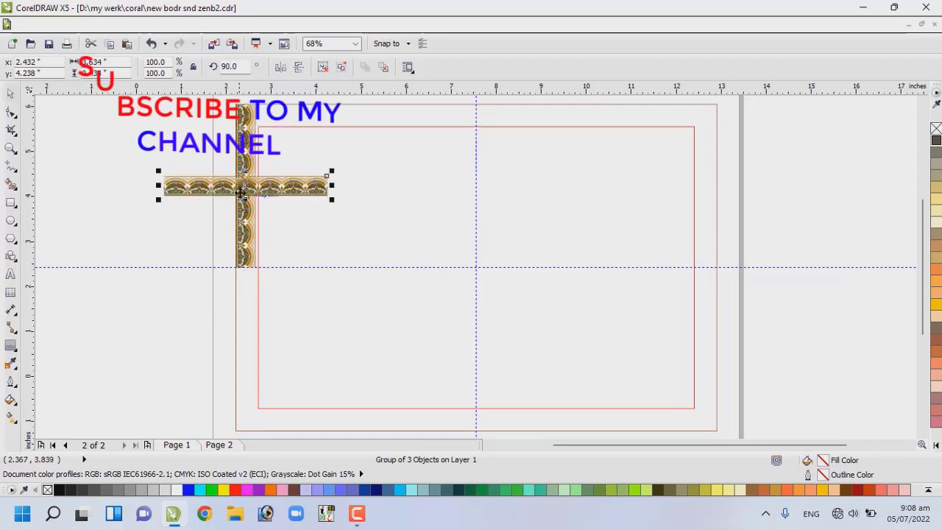
{"action": "left_click", "coordinate": [299, 67]}
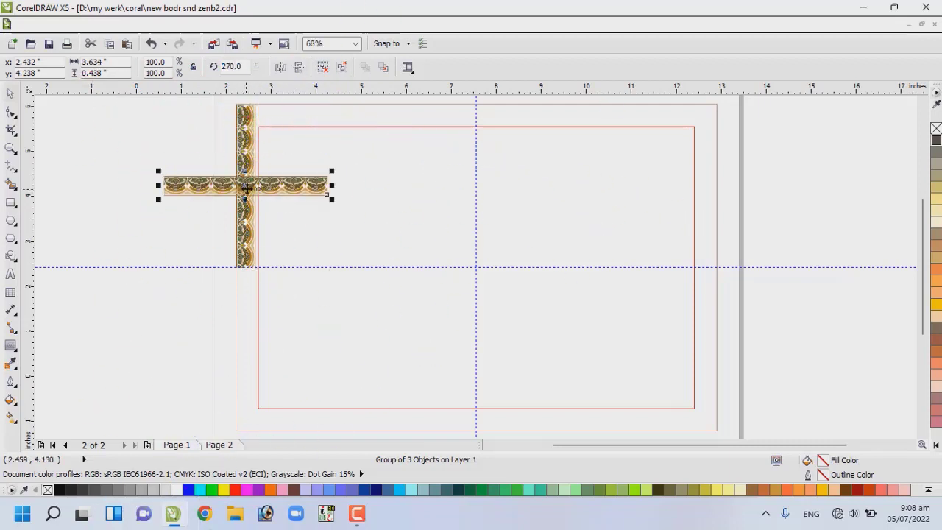
- Align the horizontal strip to the top and left edges of the outer frame rectangle
{"action": "left_click", "coordinate": [326, 114], "text": "shift"}
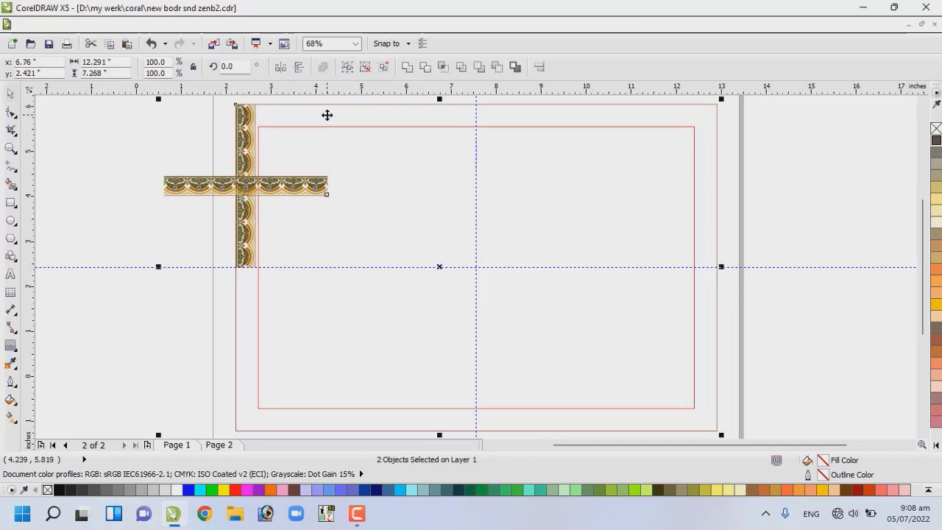
{"action": "key", "text": "t"}
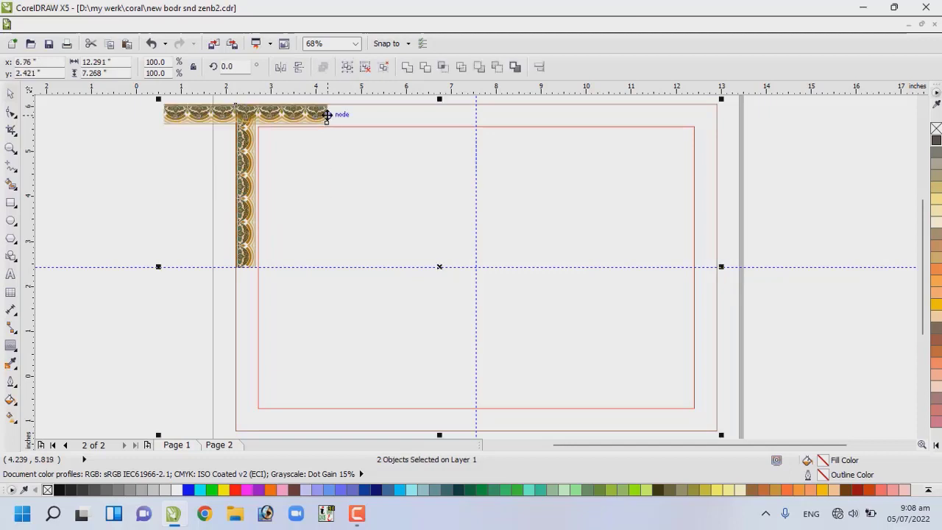
{"action": "key", "text": "l"}
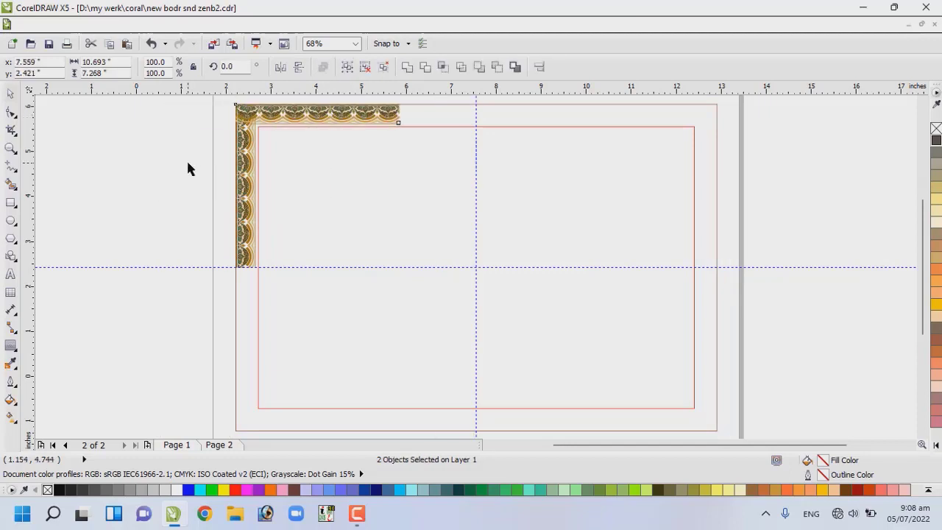
{"action": "left_click", "coordinate": [187, 164]}
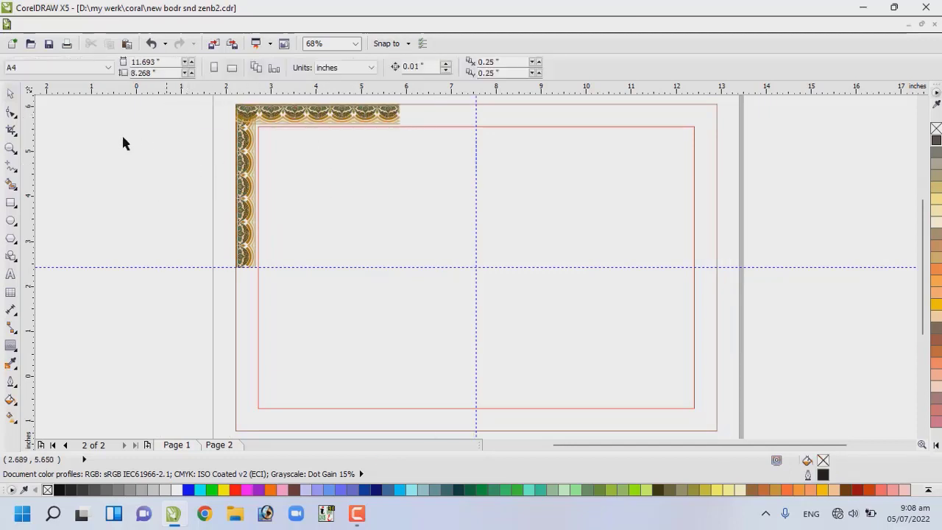
- Ungroup the horizontal top strip and add three copies of its rightmost motif, extending it toward the vertical guideline
{"action": "left_click", "coordinate": [391, 116]}
{"action": "left_click", "coordinate": [319, 70]}
{"action": "left_click", "coordinate": [292, 135]}
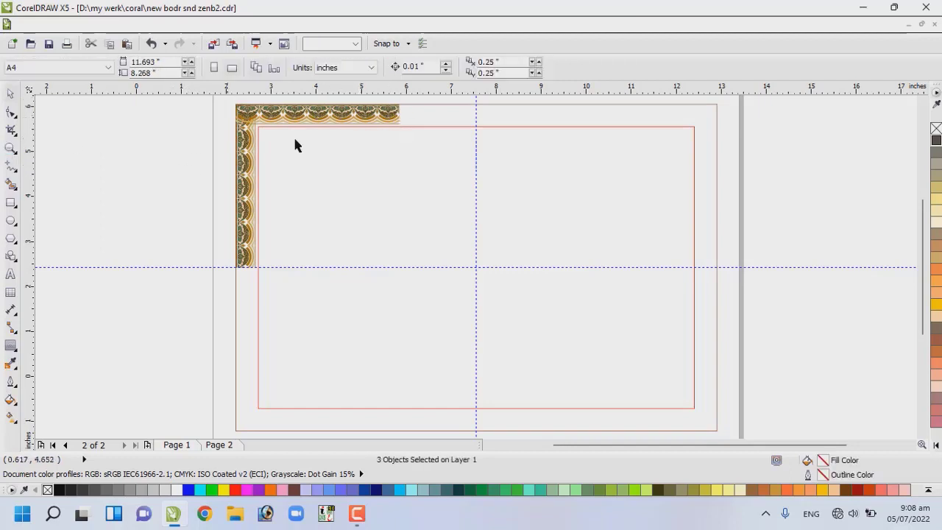
{"action": "left_click", "coordinate": [374, 115]}
{"action": "left_click", "coordinate": [396, 124]}
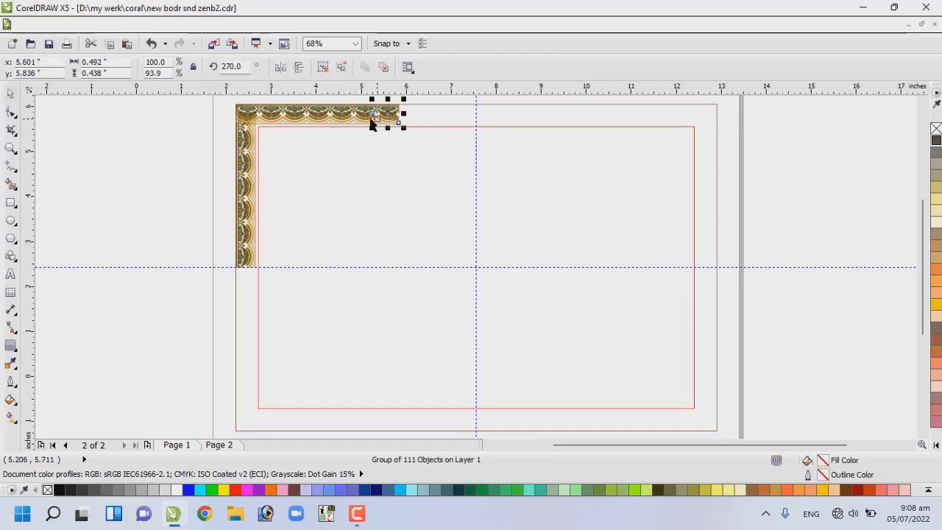
{"action": "left_click_drag", "start_coordinate": [372, 115], "coordinate": [416, 115]}
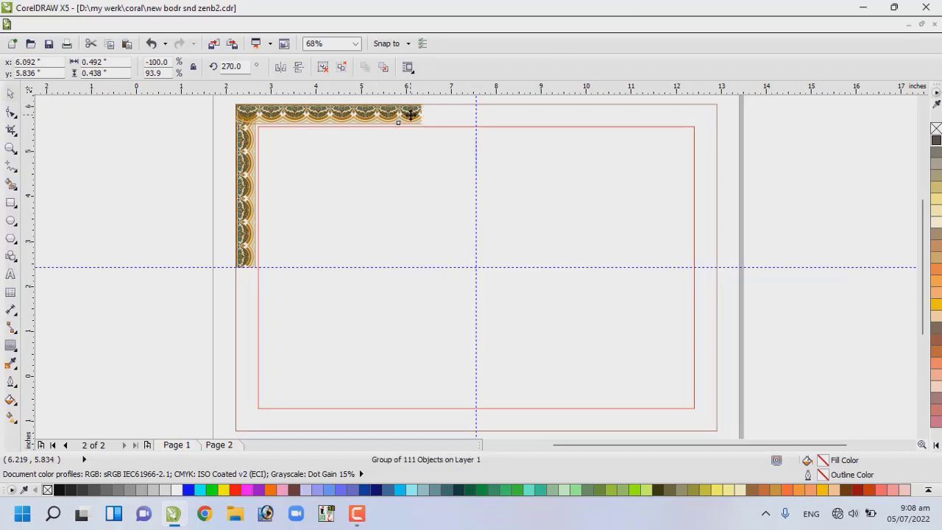
{"action": "key", "text": "ctrl+d"}
{"action": "key", "text": "ctrl+d"}
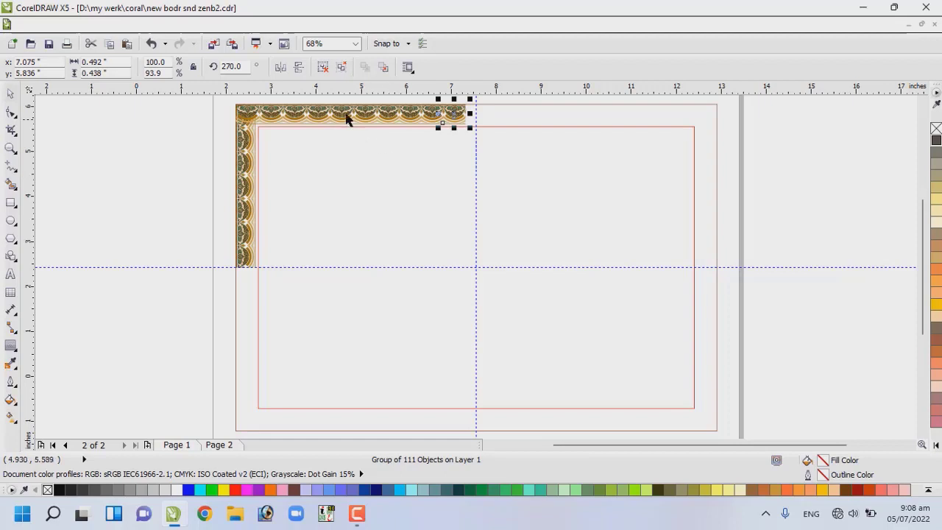
- Stretch the end motifs of the top strip so they reach the vertical guideline
{"action": "left_click_drag", "start_coordinate": [342, 97], "coordinate": [480, 113]}
{"action": "left_click", "coordinate": [406, 167]}
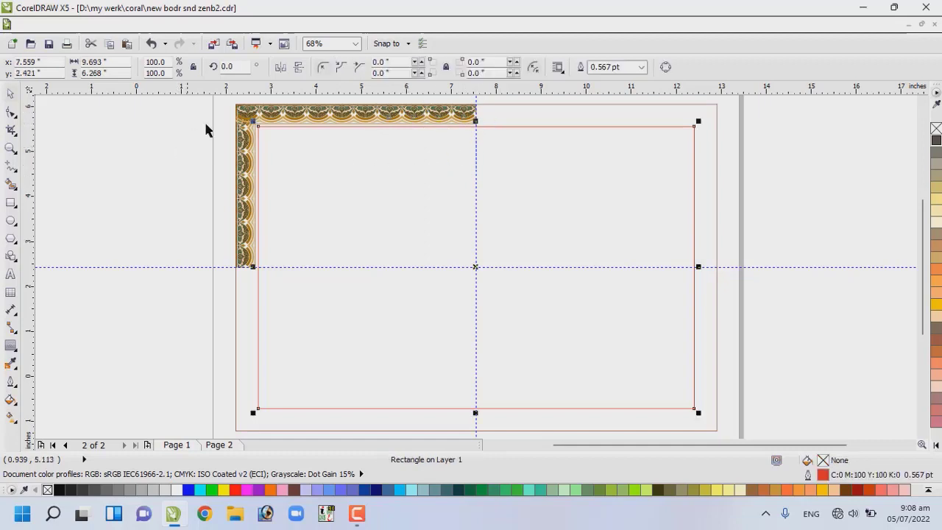
{"action": "left_click", "coordinate": [153, 130]}
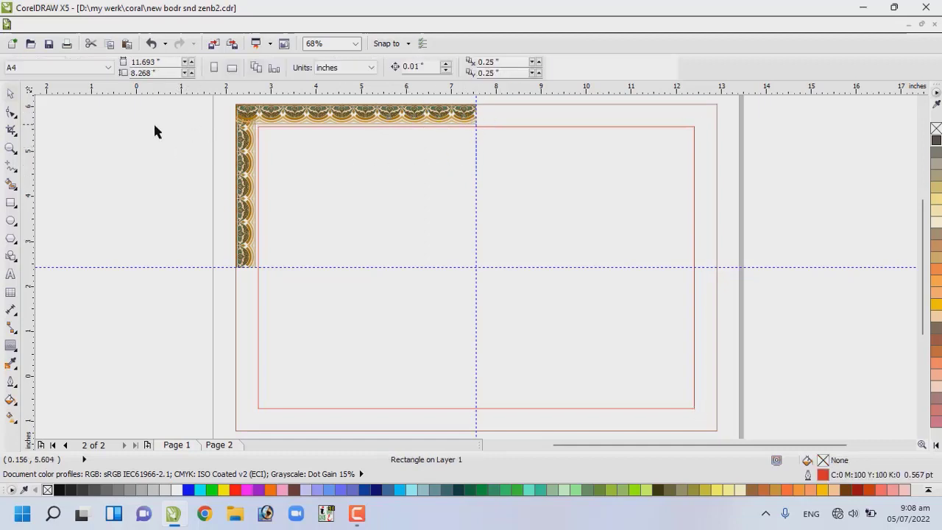
- Draw a rectangle beside the frame's top-left corner and size it to 0.5 by 0.5 inches
{"action": "left_click", "coordinate": [11, 148]}
{"action": "left_click_drag", "start_coordinate": [224, 103], "coordinate": [294, 143]}
{"action": "left_click", "coordinate": [10, 94]}
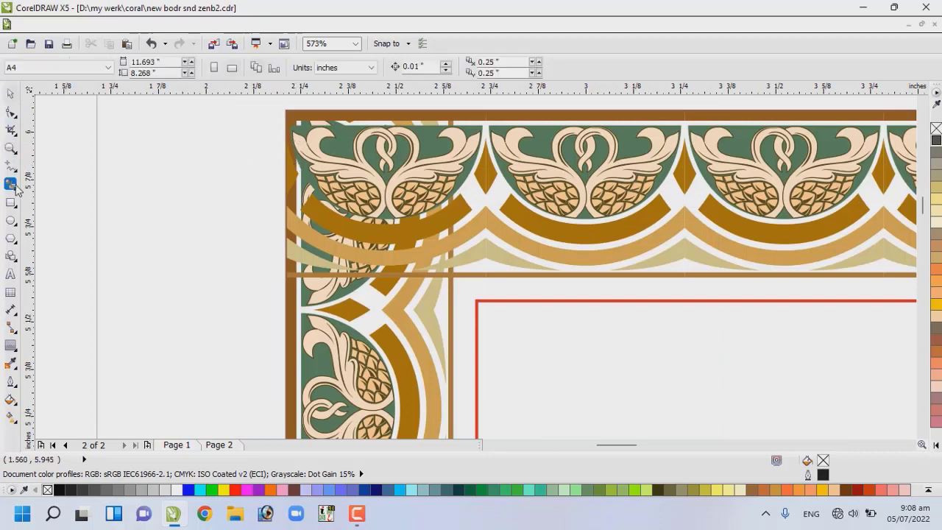
{"action": "left_click", "coordinate": [11, 203]}
{"action": "left_click_drag", "start_coordinate": [167, 146], "coordinate": [240, 215]}
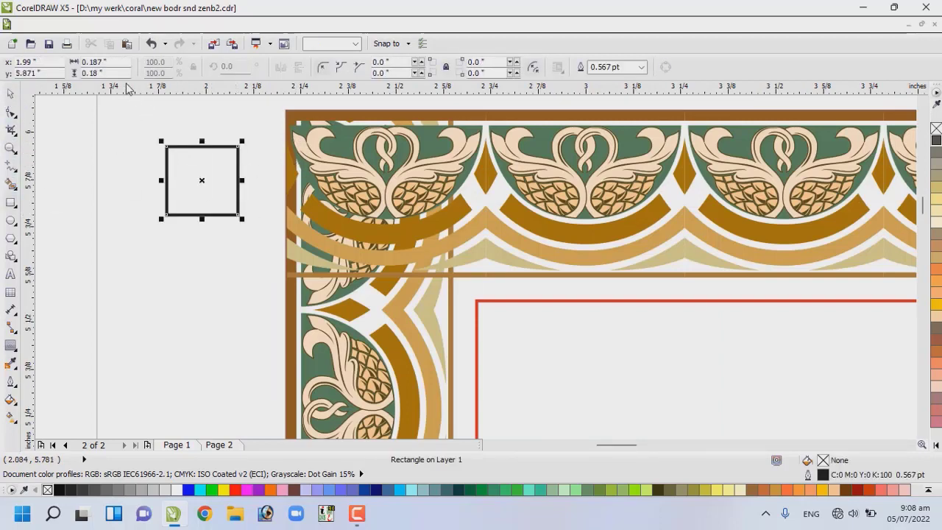
{"action": "left_click_drag", "start_coordinate": [111, 63], "coordinate": [39, 79]}
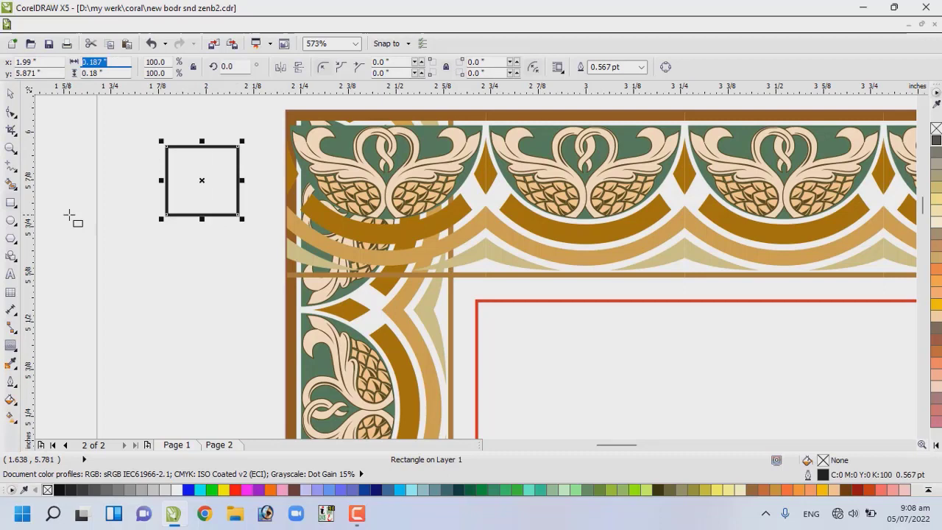
{"action": "type", "text": ".5"}
{"action": "key", "text": "Tab"}
{"action": "type", "text": "."}
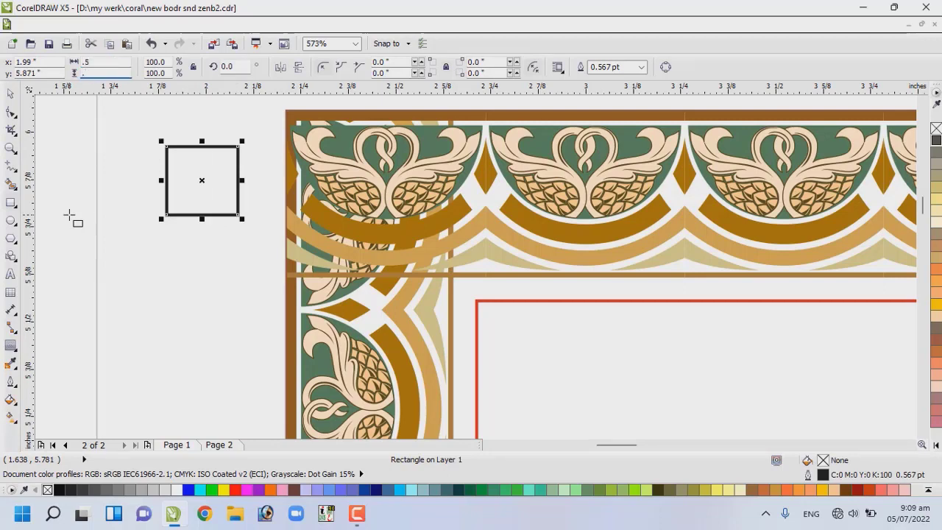
{"action": "type", "text": "5"}
{"action": "key", "text": "Return"}
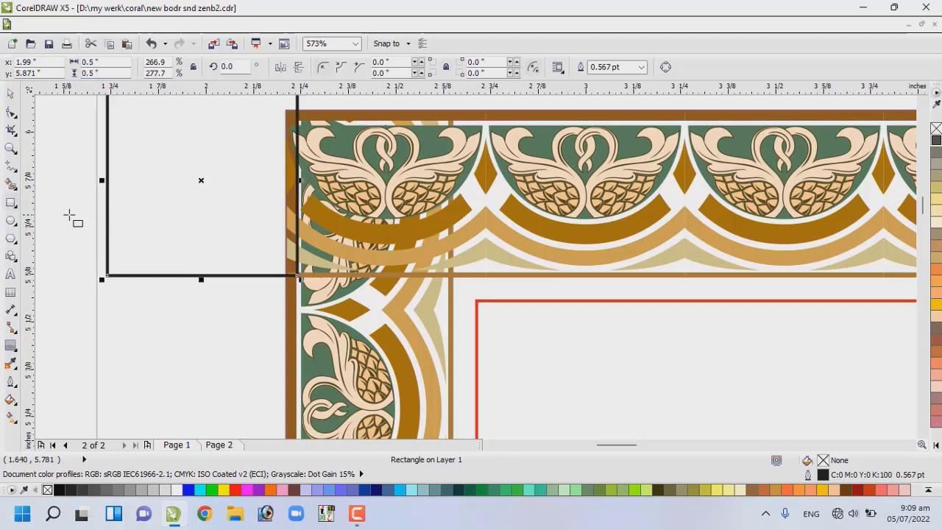
- Align the 0.5-inch square to the top and left edges of the outer frame rectangle
{"action": "left_click", "coordinate": [10, 94]}
{"action": "left_click_drag", "start_coordinate": [200, 180], "coordinate": [218, 213]}
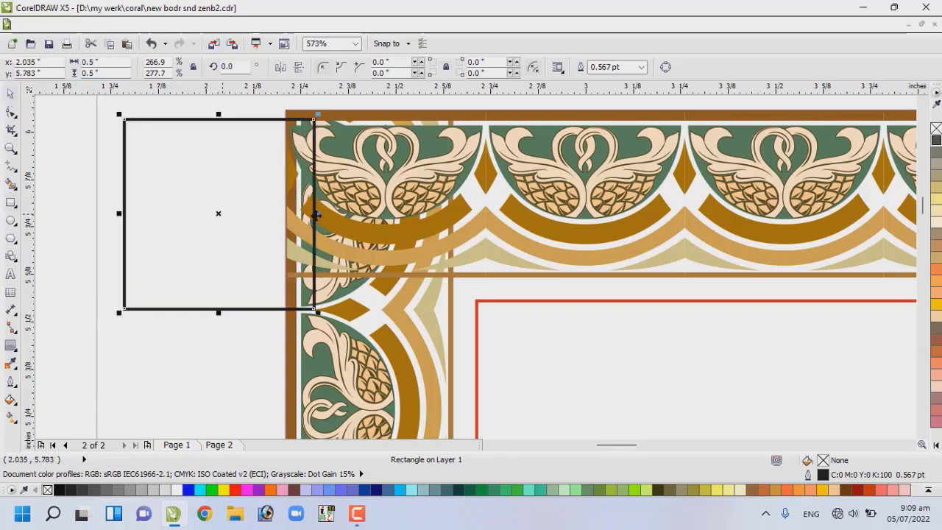
{"action": "left_click", "coordinate": [515, 292], "text": "shift"}
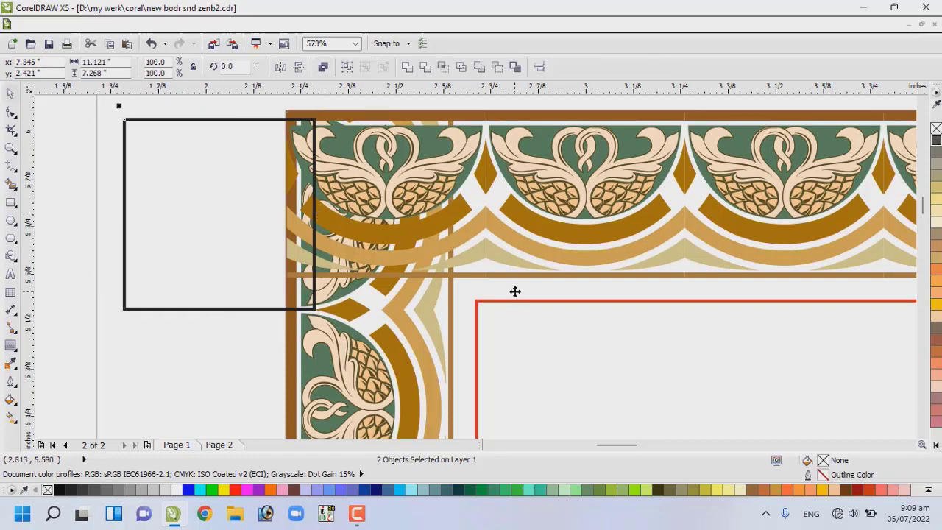
{"action": "key", "text": "c"}
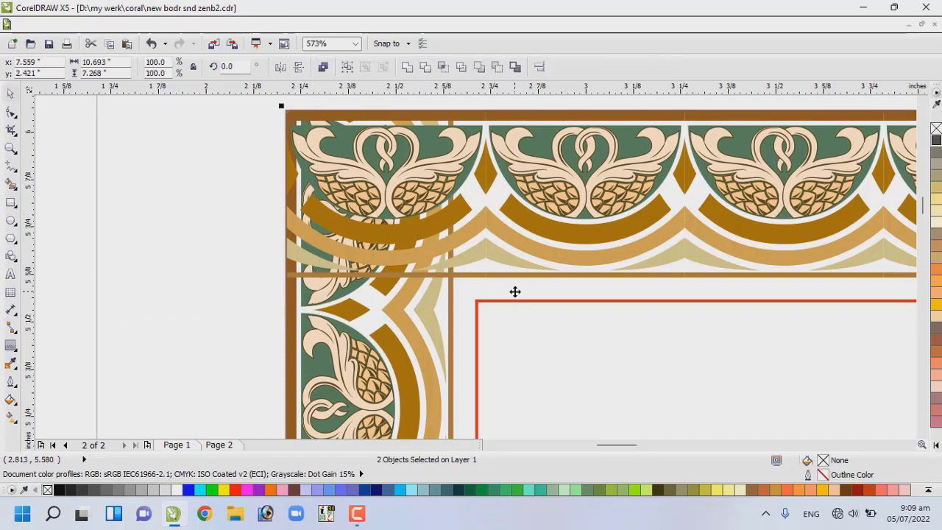
{"action": "key", "text": "l"}
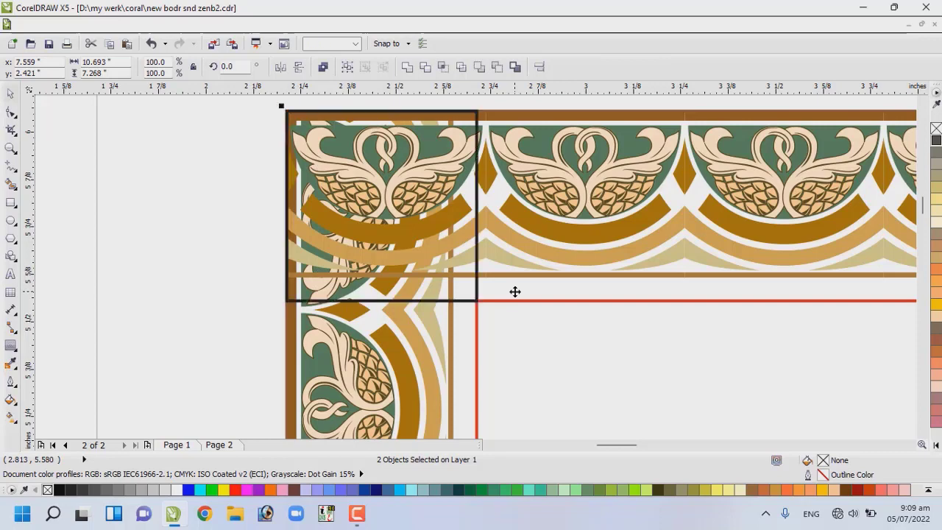
{"action": "left_click", "coordinate": [209, 264]}
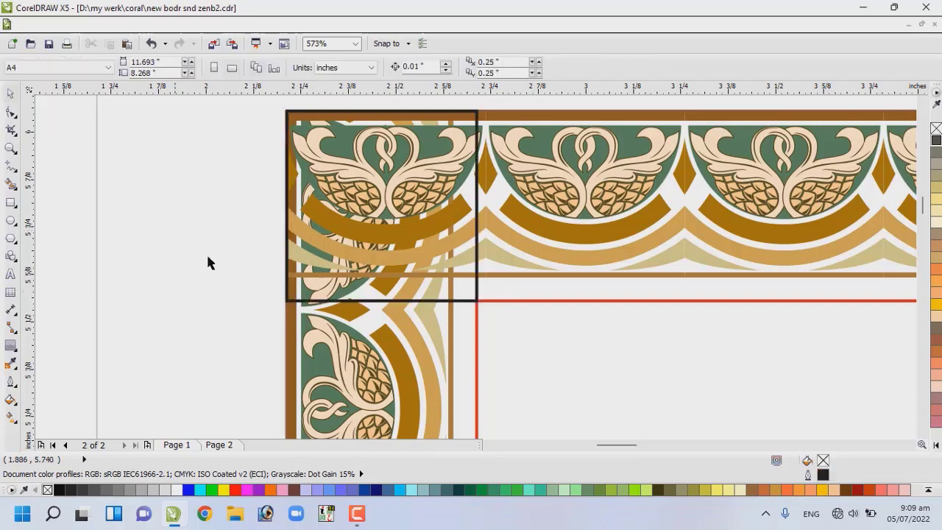
- Convert the corner square to curves and remove its bottom-left node, leaving a triangle with a diagonal edge
{"action": "left_click", "coordinate": [480, 286]}
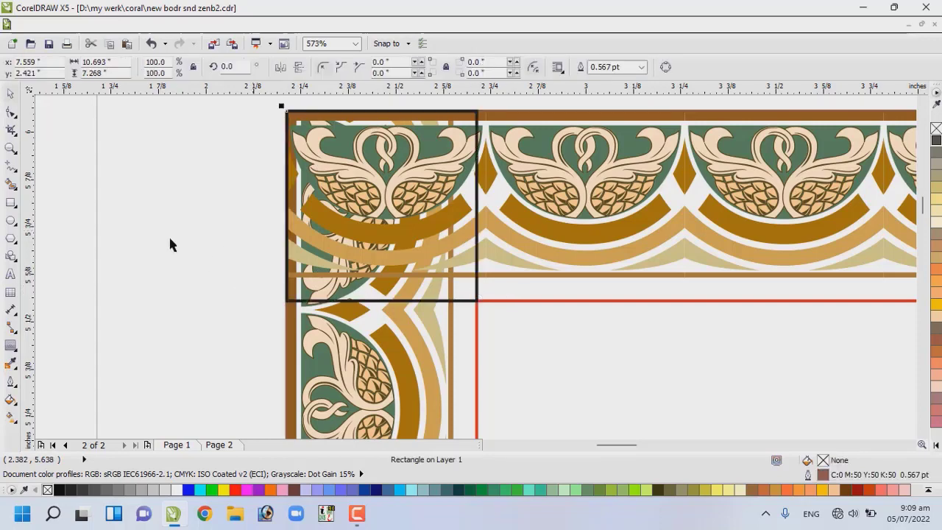
{"action": "left_click", "coordinate": [477, 284]}
{"action": "left_click", "coordinate": [10, 114]}
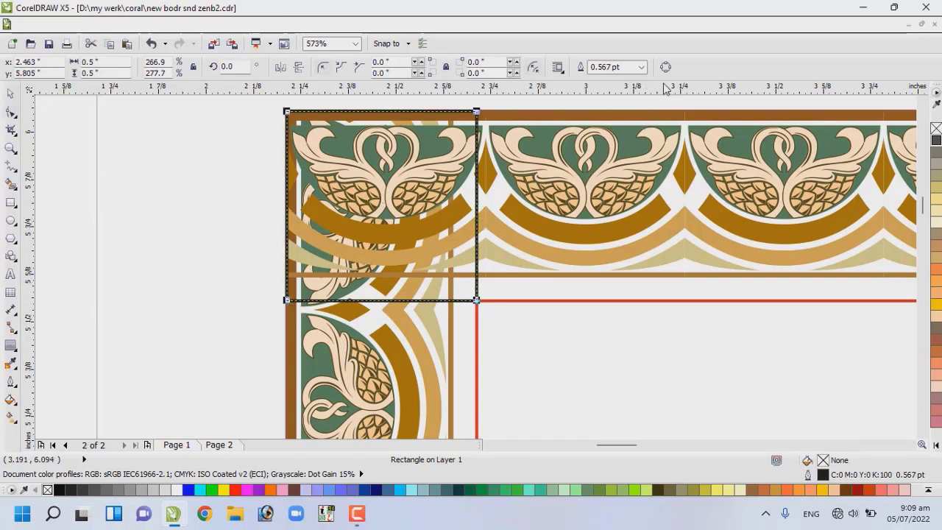
{"action": "key", "text": "ctrl+q"}
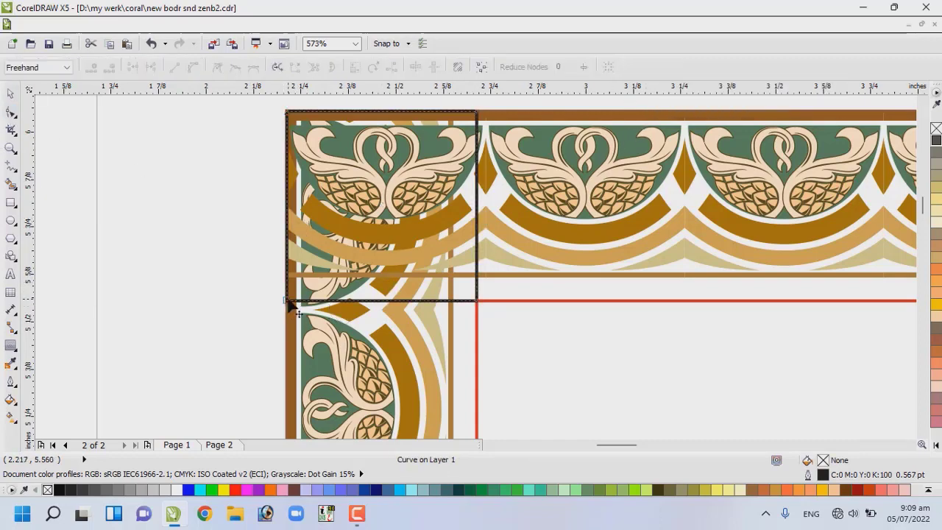
{"action": "left_click", "coordinate": [289, 302]}
{"action": "key", "text": "Delete"}
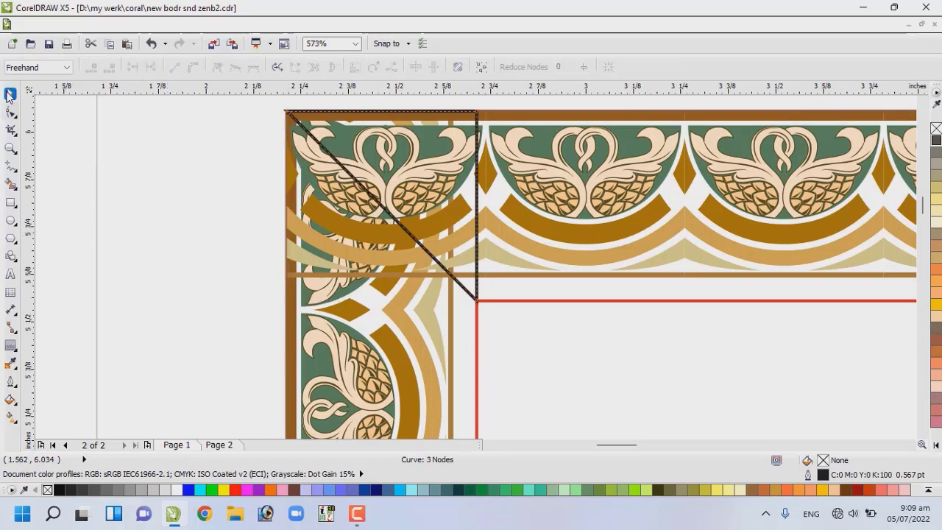
{"action": "left_click", "coordinate": [9, 92]}
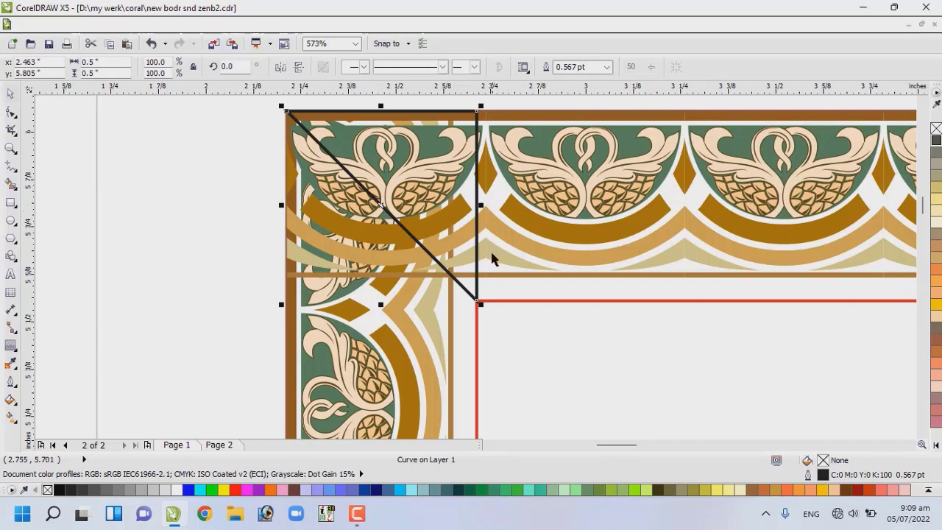
- Trim the upper end of the vertical strip with the corner triangle to form its mitre
{"action": "left_click", "coordinate": [403, 374], "text": "shift"}
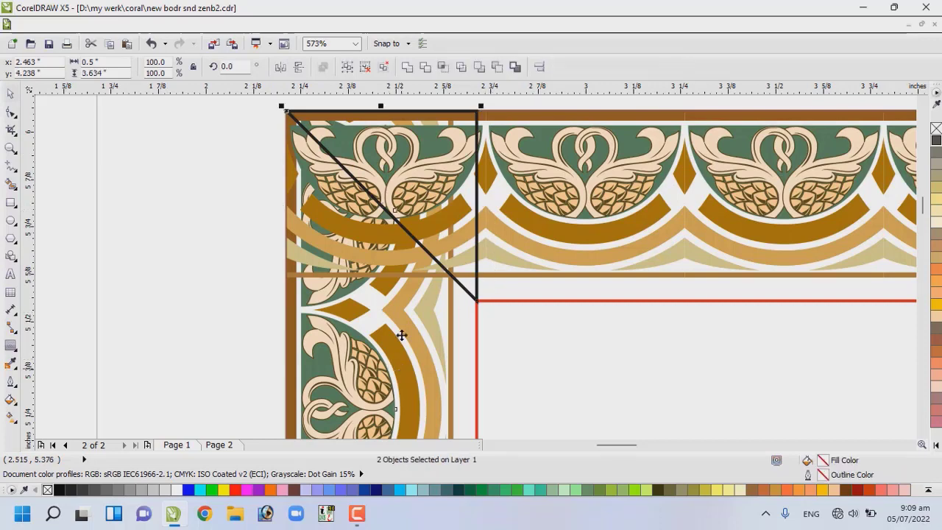
{"action": "left_click", "coordinate": [424, 67]}
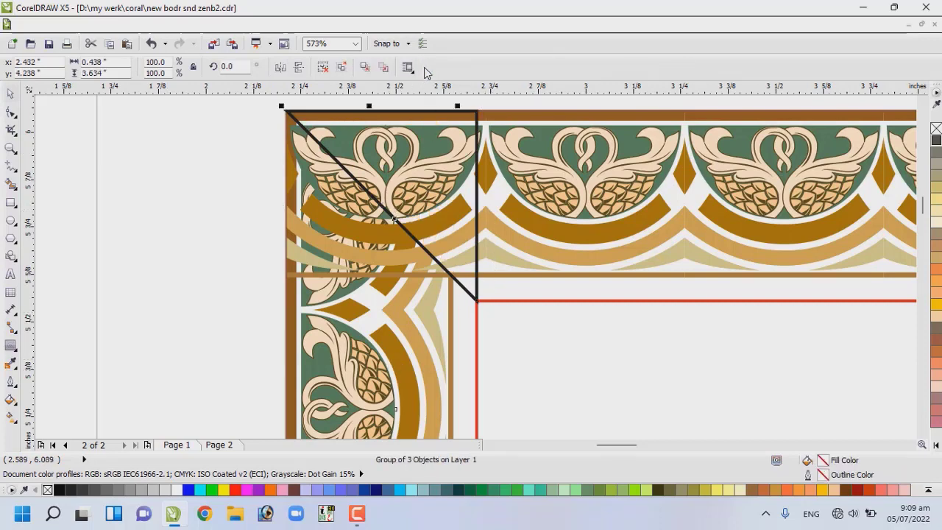
{"action": "left_click", "coordinate": [203, 181]}
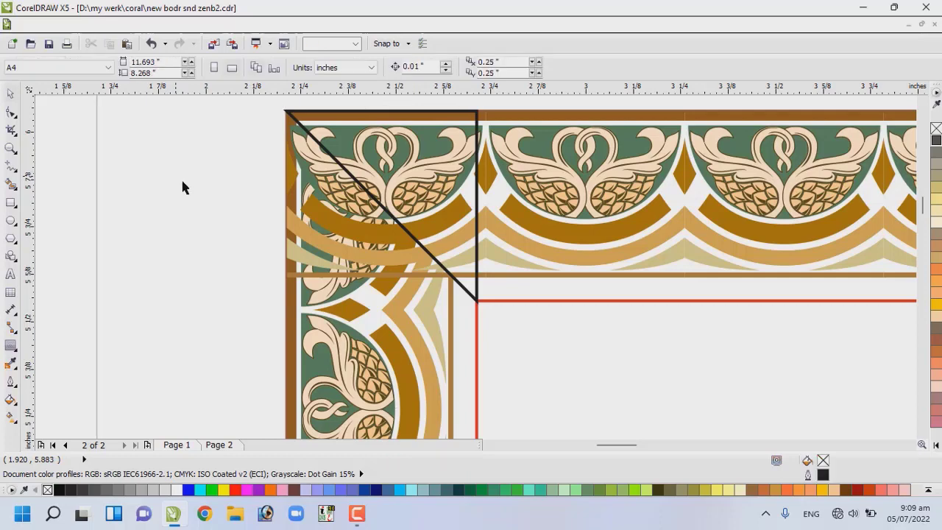
- Mirror the corner triangle both vertically and horizontally so it covers the other side of the diagonal
{"action": "left_click", "coordinate": [477, 250]}
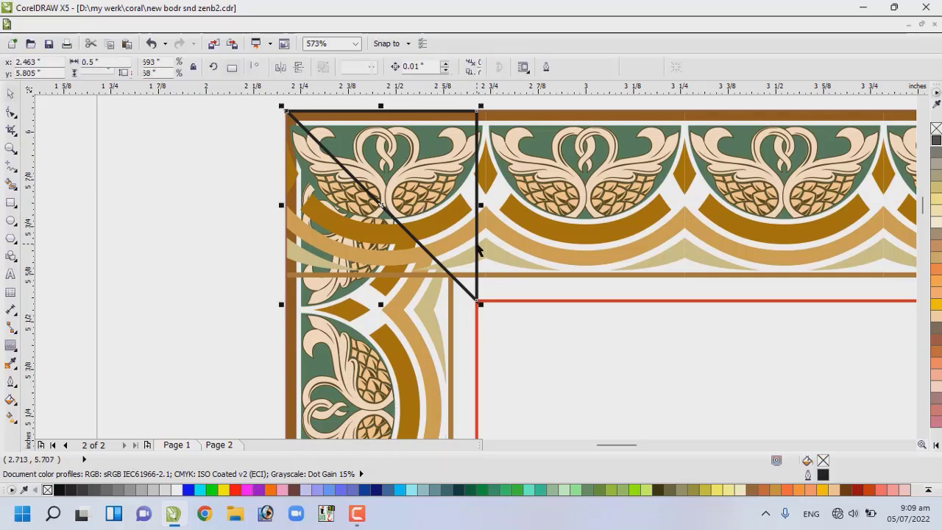
{"action": "left_click", "coordinate": [298, 68]}
{"action": "left_click", "coordinate": [280, 67]}
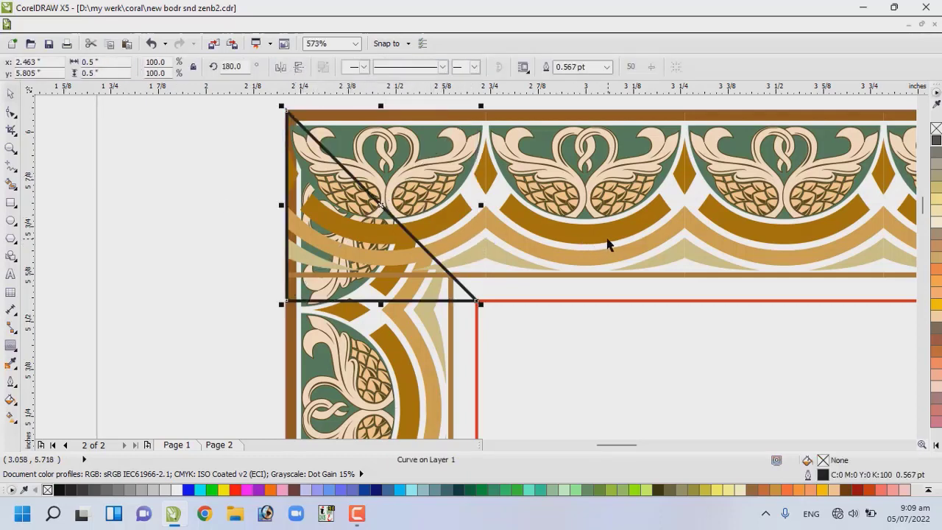
- Trim the left end of the top strip with the mirrored triangle, and delete the triangle
{"action": "left_click", "coordinate": [594, 256], "text": "shift"}
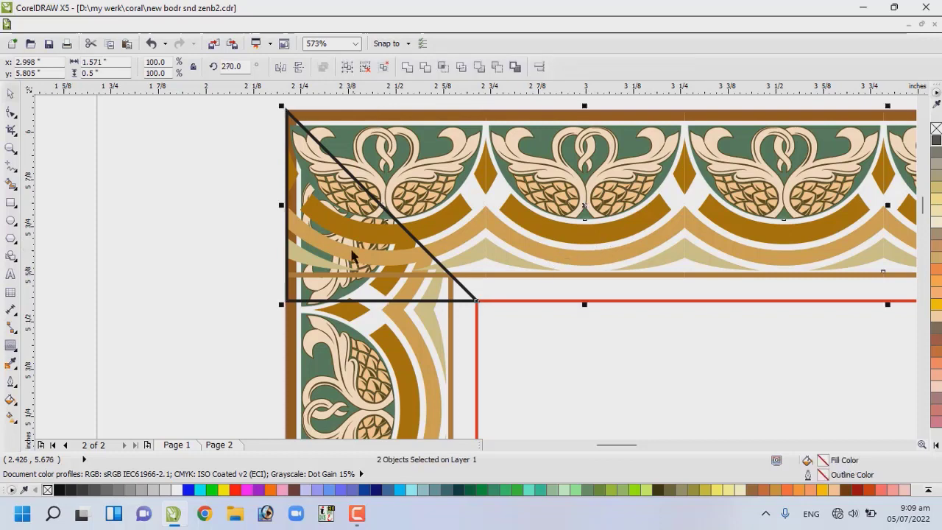
{"action": "left_click", "coordinate": [426, 67]}
{"action": "left_click", "coordinate": [200, 145]}
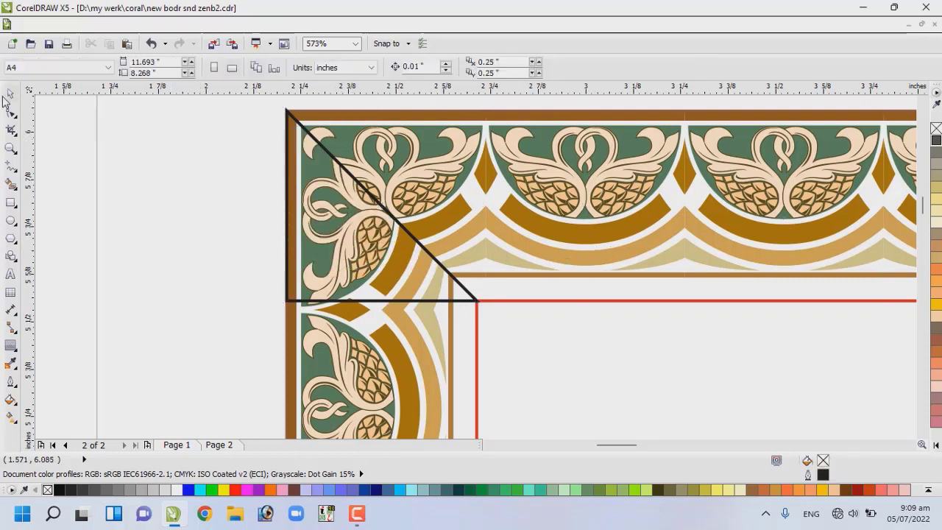
{"action": "left_click", "coordinate": [437, 301]}
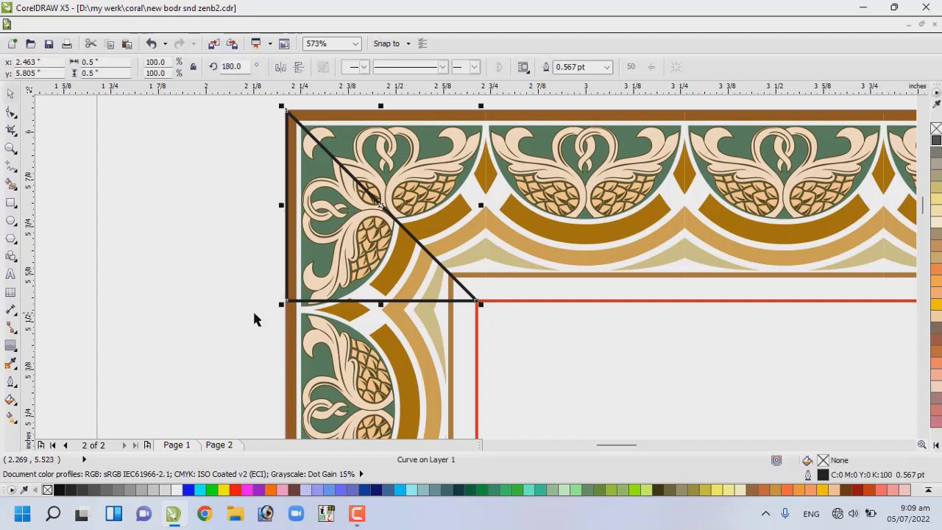
{"action": "key", "text": "Delete"}
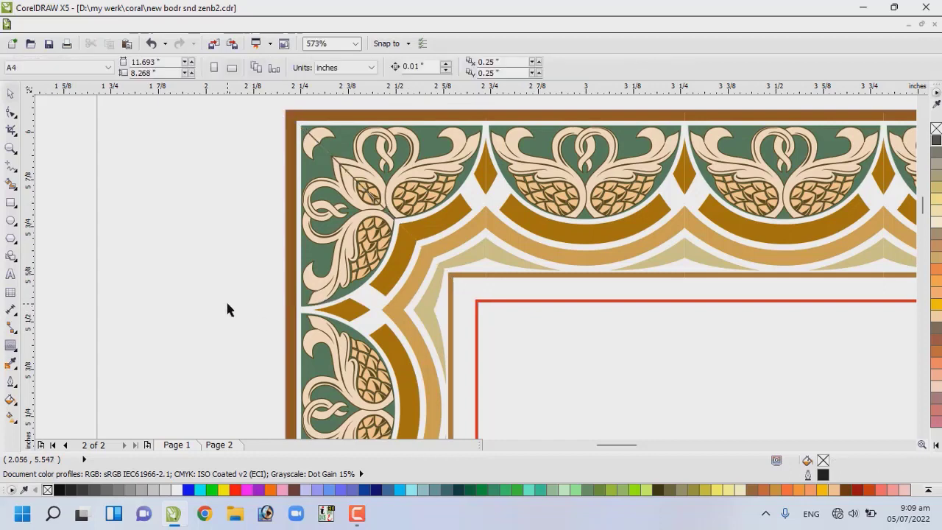
- Group the whole top-left border quarter and create a horizontally mirrored copy filling the frame's top-right quarter
{"action": "key", "text": "shift+F4"}
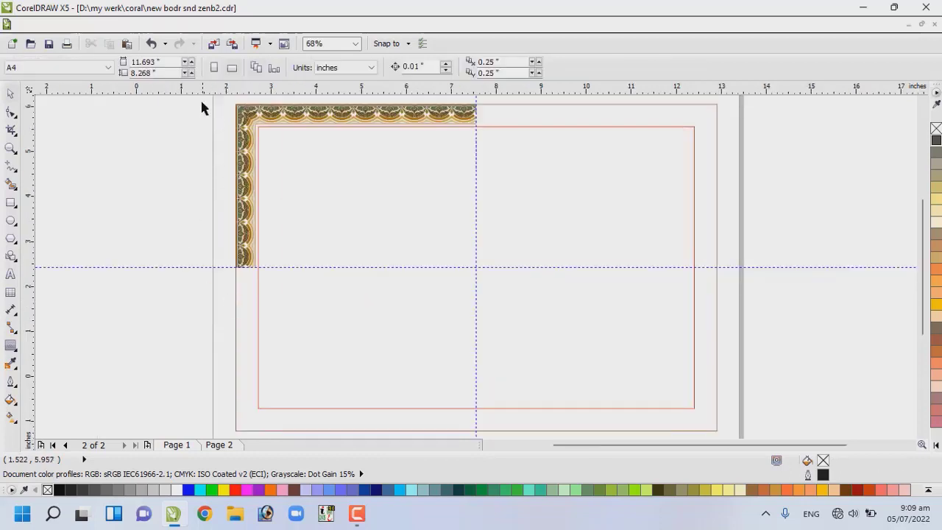
{"action": "left_click_drag", "start_coordinate": [199, 98], "coordinate": [488, 280]}
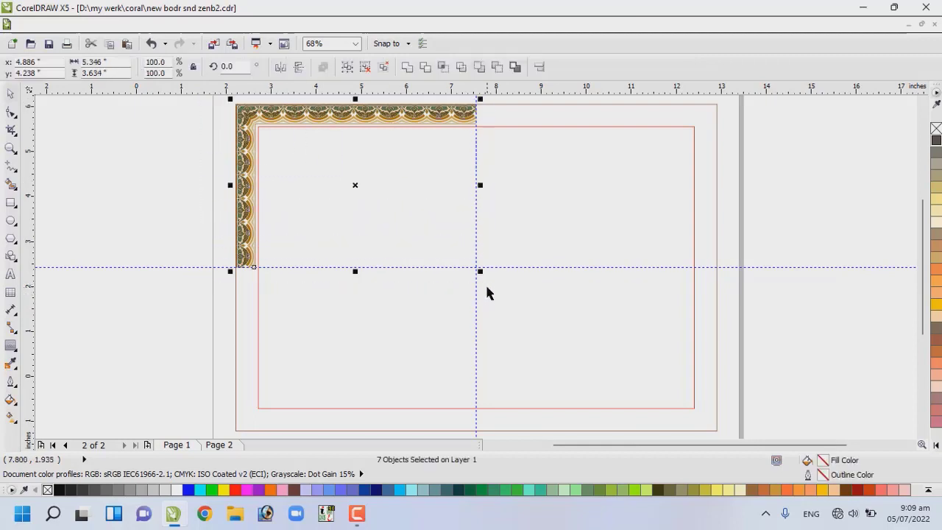
{"action": "key", "text": "ctrl+g"}
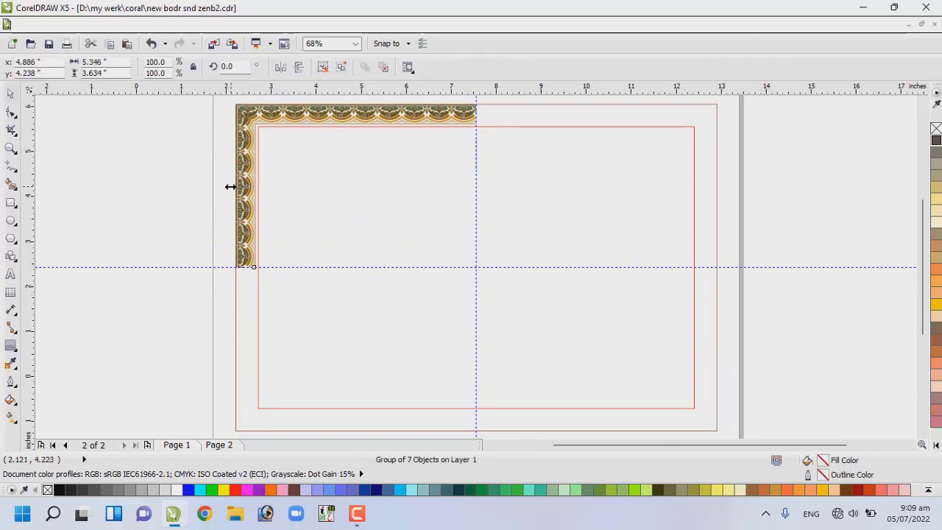
{"action": "left_click_drag", "start_coordinate": [230, 186], "coordinate": [547, 206]}
{"action": "right_click", "coordinate": [547, 207]}
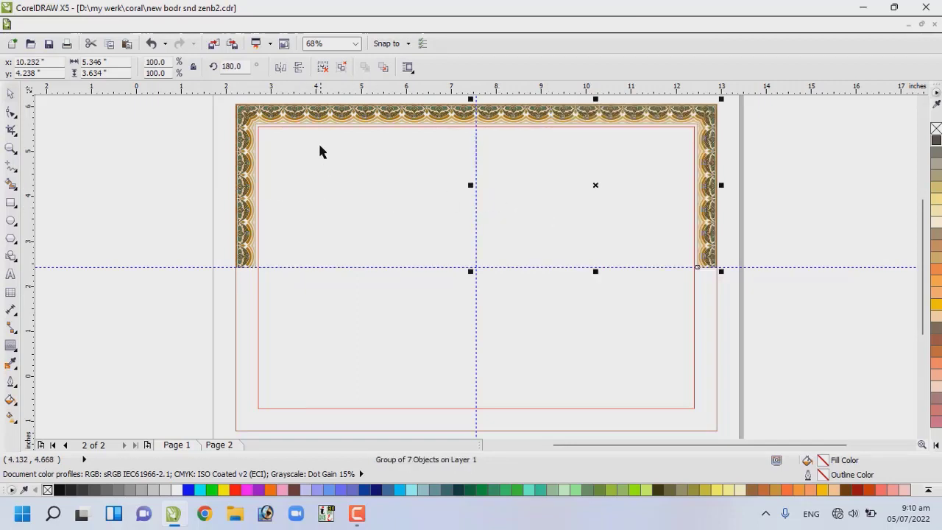
- Create a vertically mirrored copy of both upper border quarters to fill the lower half of the frame
{"action": "left_click", "coordinate": [323, 121], "text": "shift"}
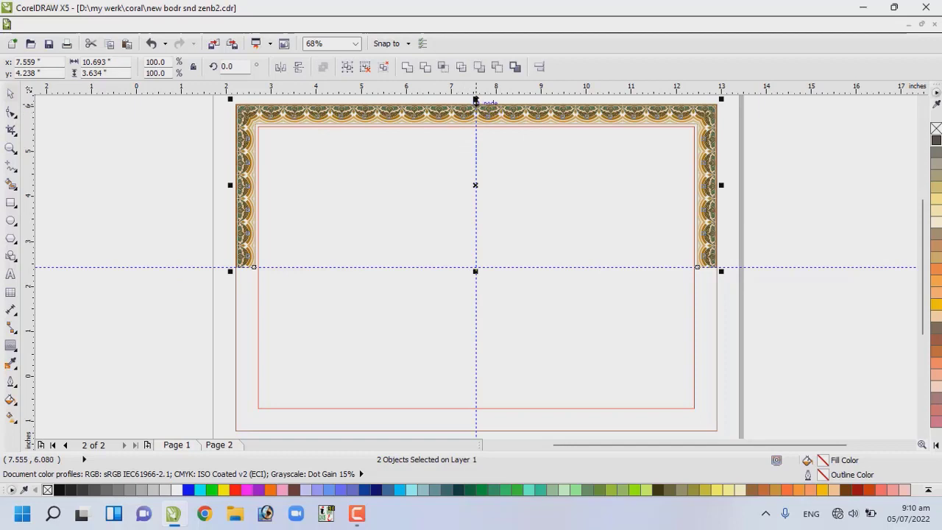
{"action": "left_click_drag", "start_coordinate": [476, 99], "coordinate": [457, 358]}
{"action": "right_click", "coordinate": [457, 358]}
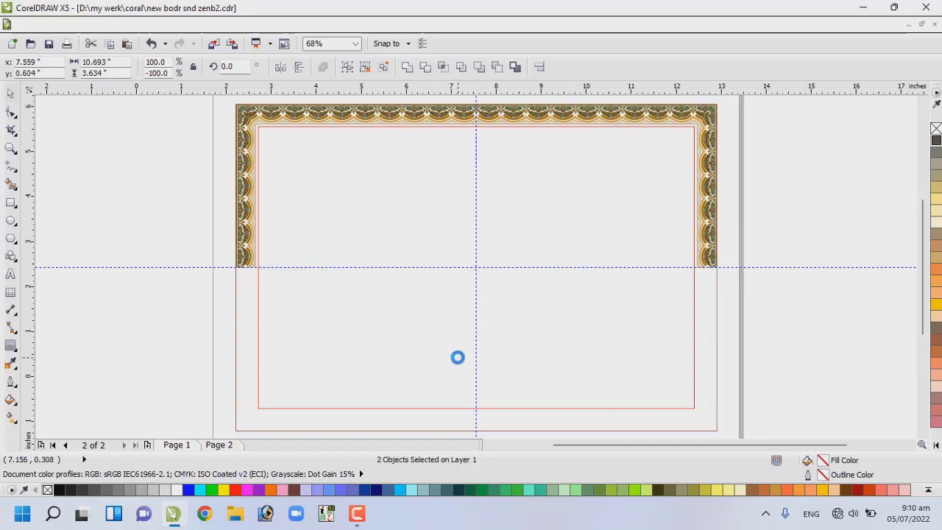
- Set the inner contour rectangle's outline colour to golden yellow (C:0 M:20 Y:100 K:0)
{"action": "left_click", "coordinate": [118, 163]}
{"action": "left_click", "coordinate": [407, 168]}
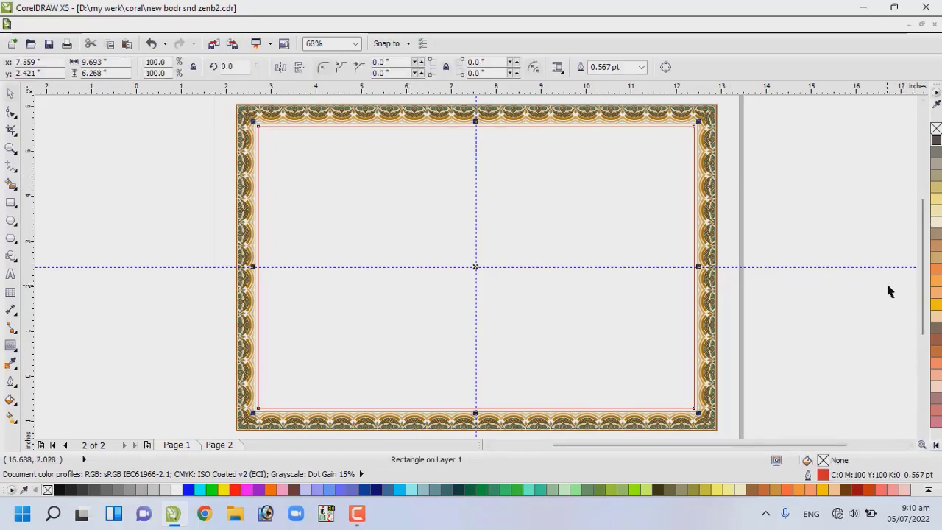
{"action": "right_click", "coordinate": [937, 304]}
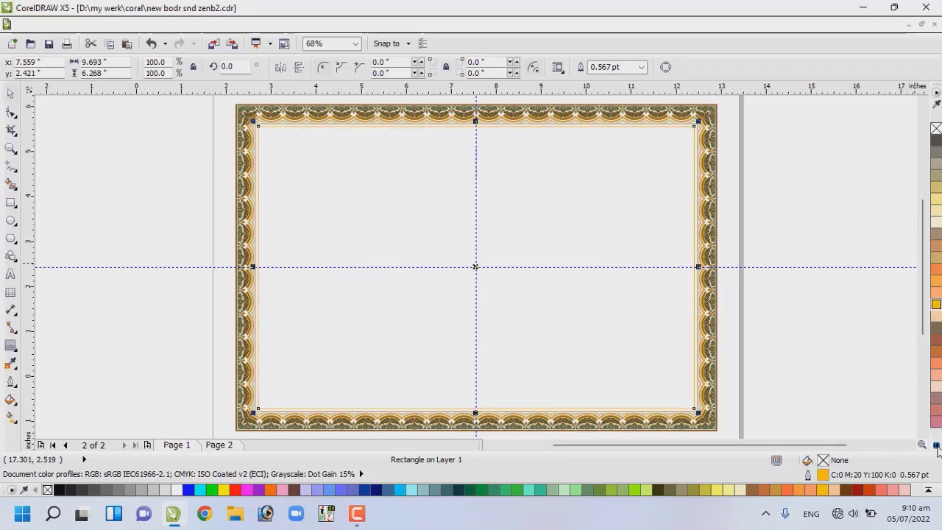
- Delete the horizontal and vertical centre guidelines
{"action": "left_click", "coordinate": [159, 267]}
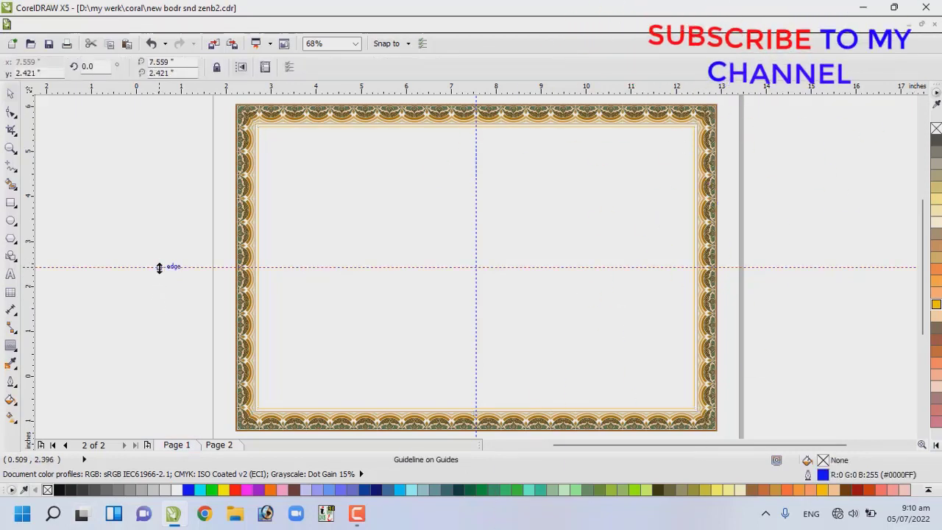
{"action": "key", "text": "Delete"}
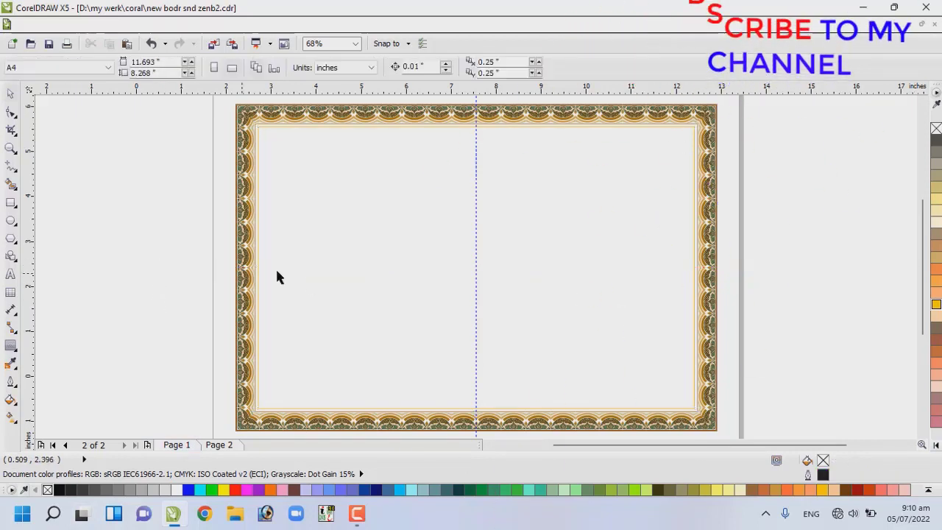
{"action": "left_click", "coordinate": [476, 310]}
{"action": "key", "text": "Delete"}
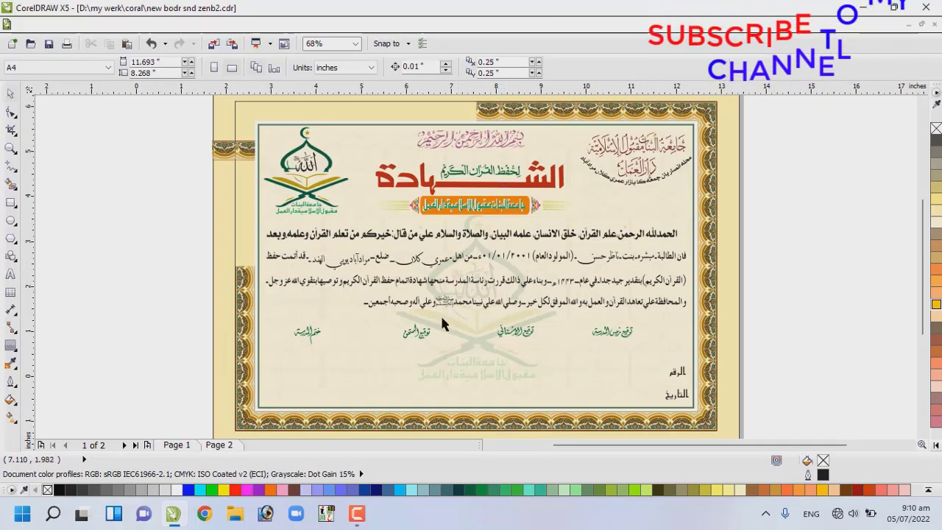
- Delete the loose motif piece overhanging the certificate frame's left edge beside the emblem on page 1
{"action": "left_click", "coordinate": [318, 172]}
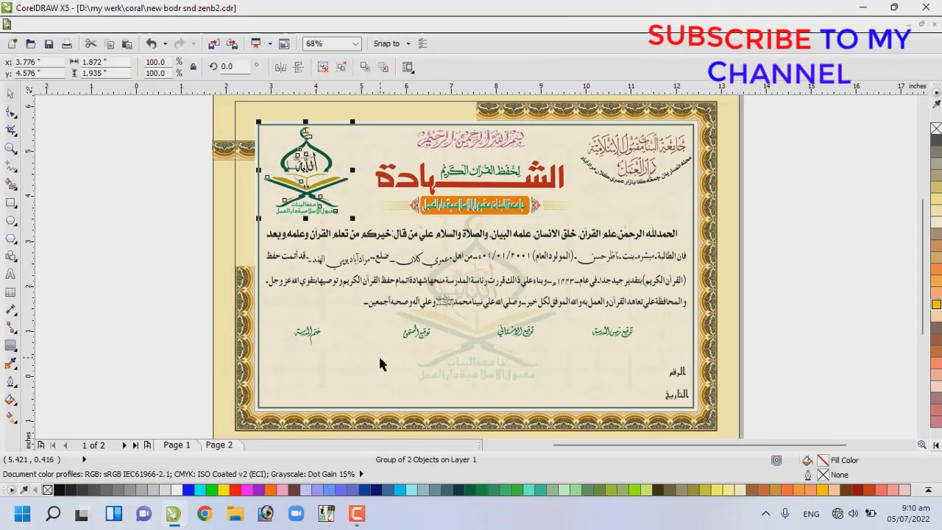
{"action": "left_click", "coordinate": [222, 156]}
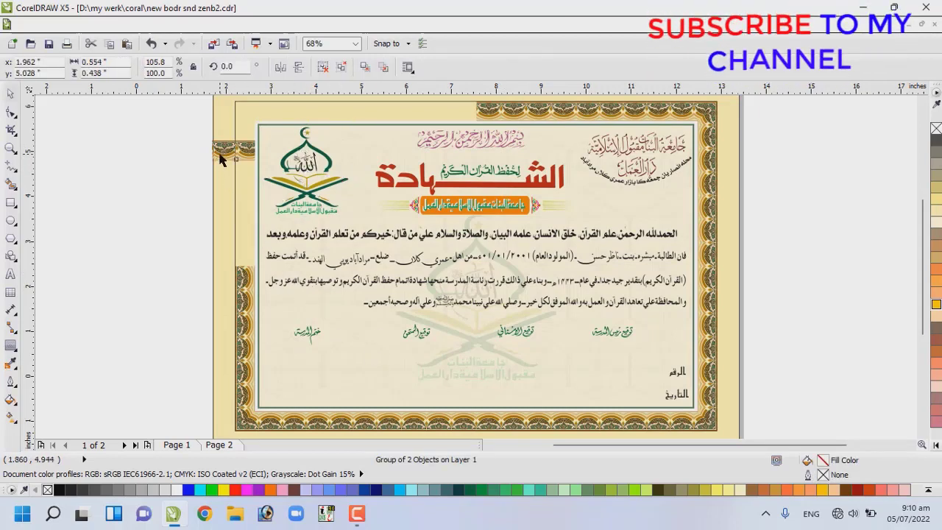
{"action": "key", "text": "Delete"}
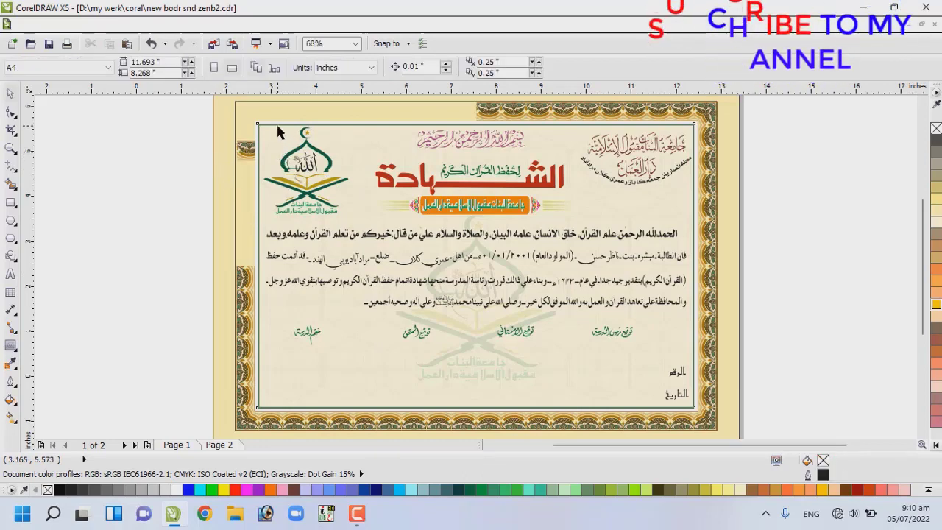
- Using page 1's inner frame as reference, give page 2's inner contour rectangle a green (C:100 M:0 Y:100 K:0) outline 4.0 pt wide
{"action": "left_click", "coordinate": [276, 123]}
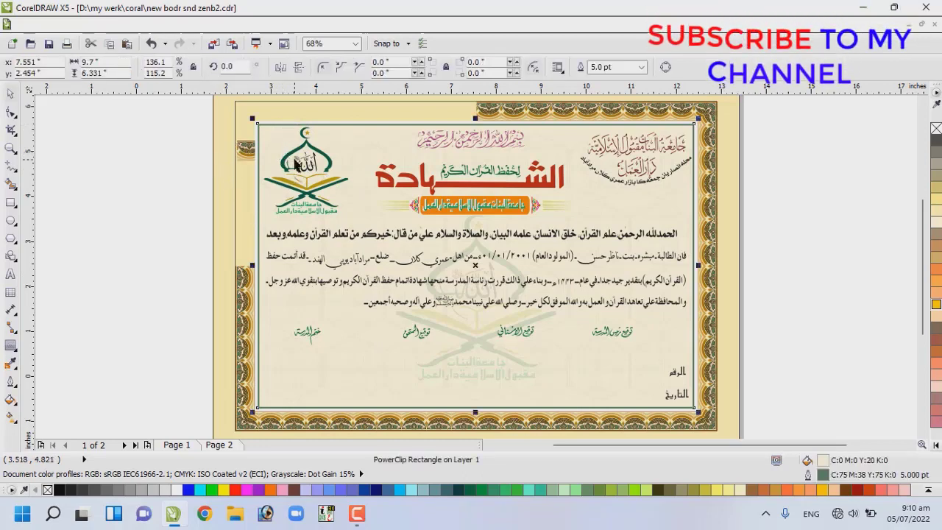
{"action": "left_click", "coordinate": [168, 242]}
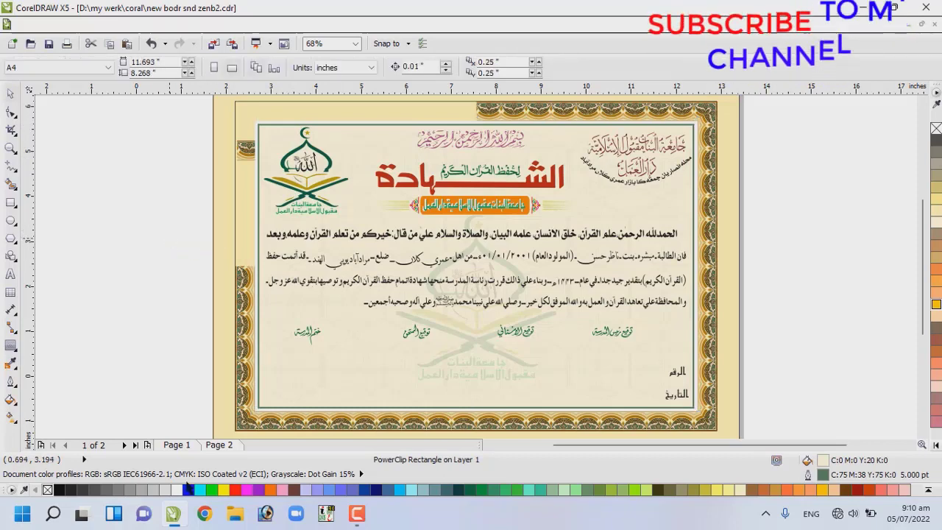
{"action": "left_click", "coordinate": [217, 446]}
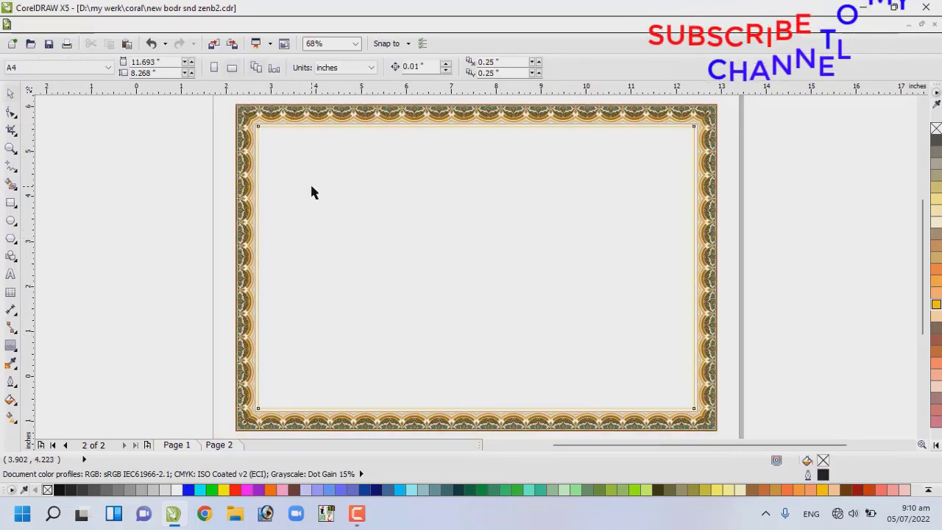
{"action": "left_click", "coordinate": [311, 188]}
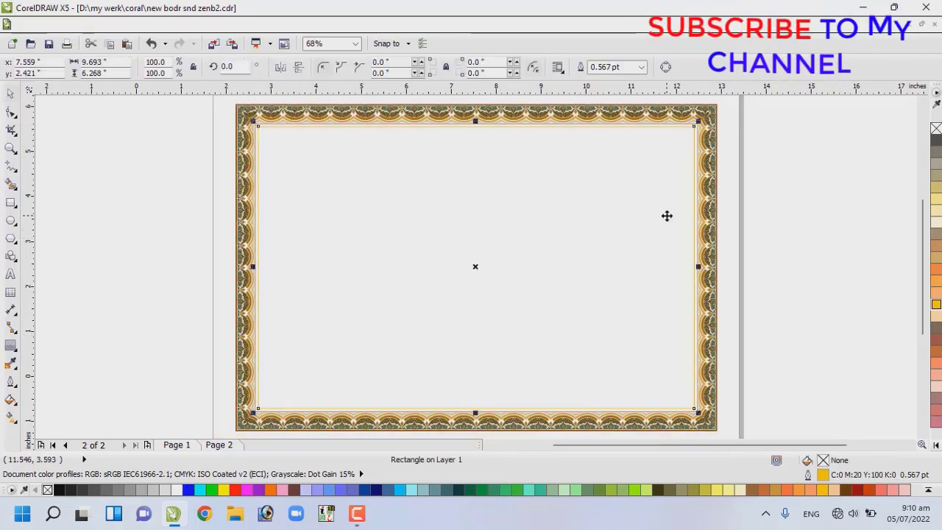
{"action": "left_click", "coordinate": [937, 446]}
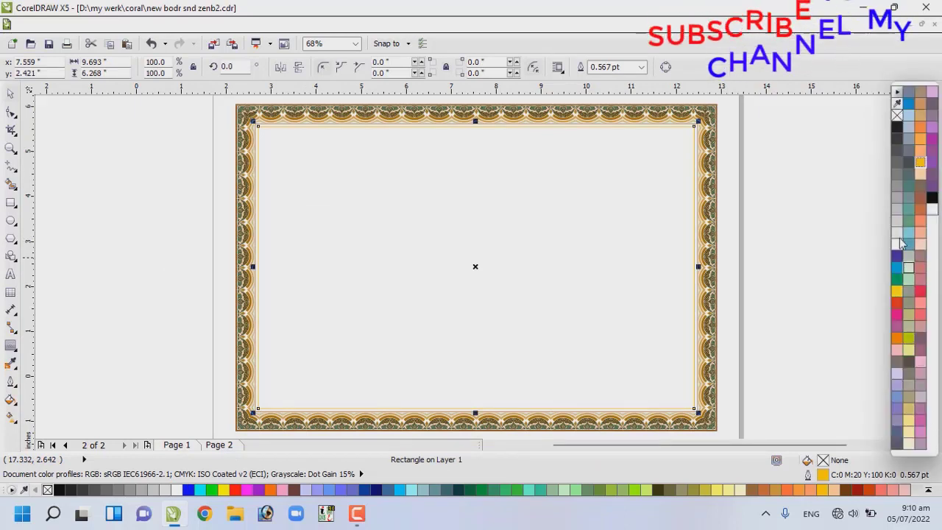
{"action": "right_click", "coordinate": [898, 282]}
{"action": "left_click", "coordinate": [641, 67]}
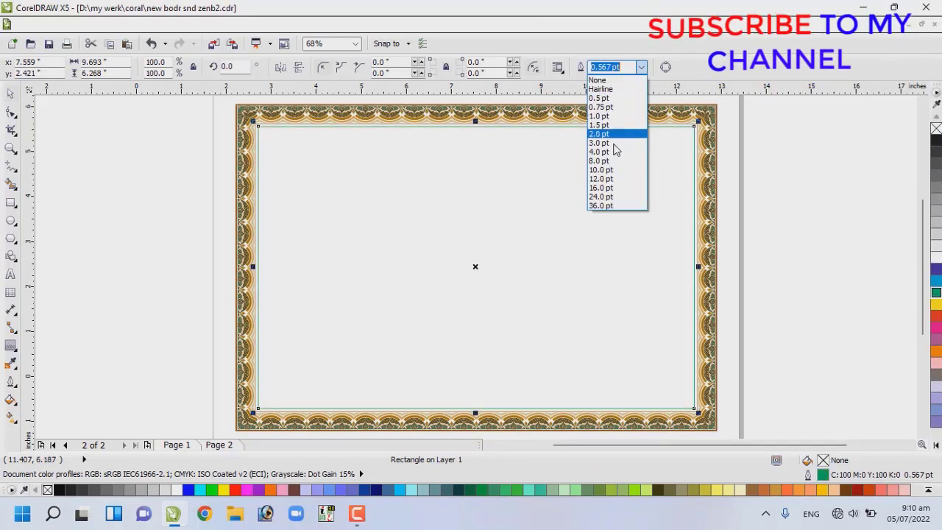
{"action": "left_click", "coordinate": [614, 153]}
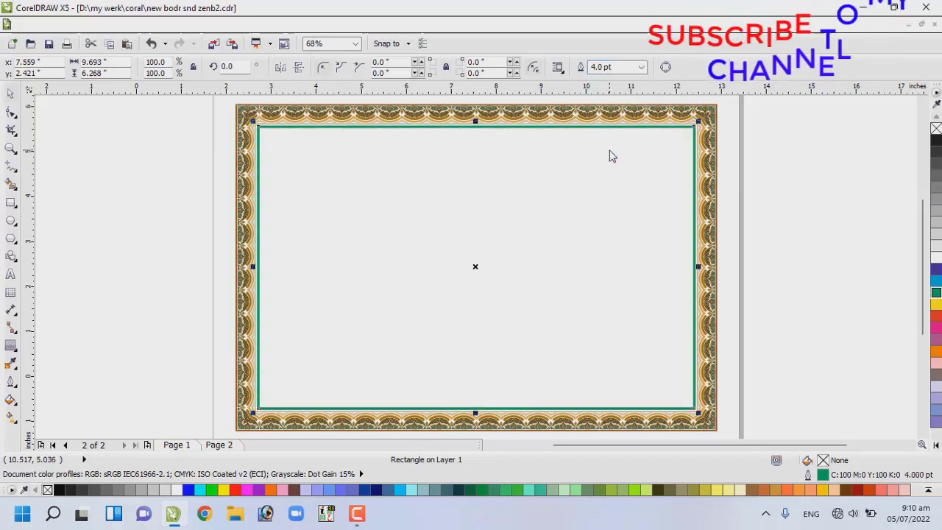